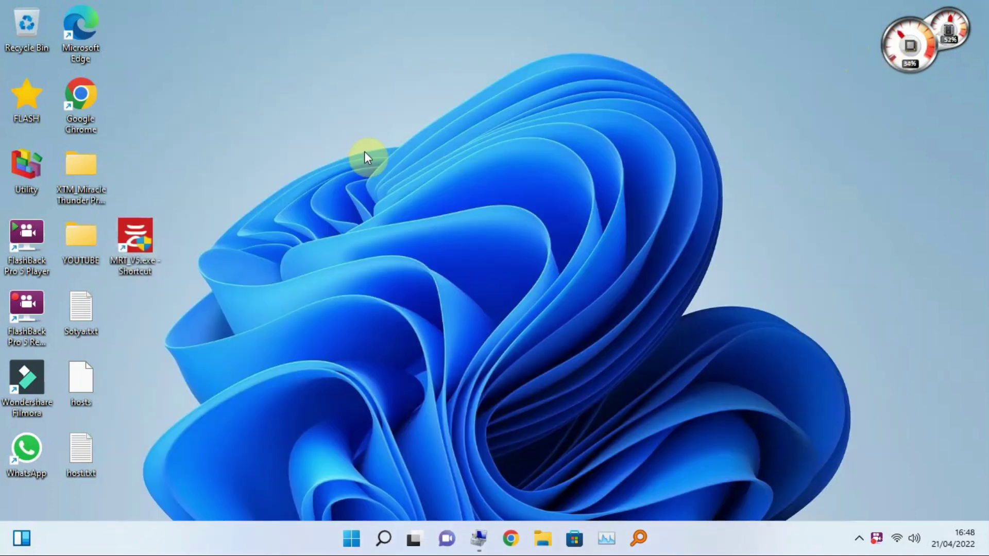
Step: Open the Windows folder on Local Disk (C:) in File Explorer
right_click(363, 152)
left_click(420, 211)
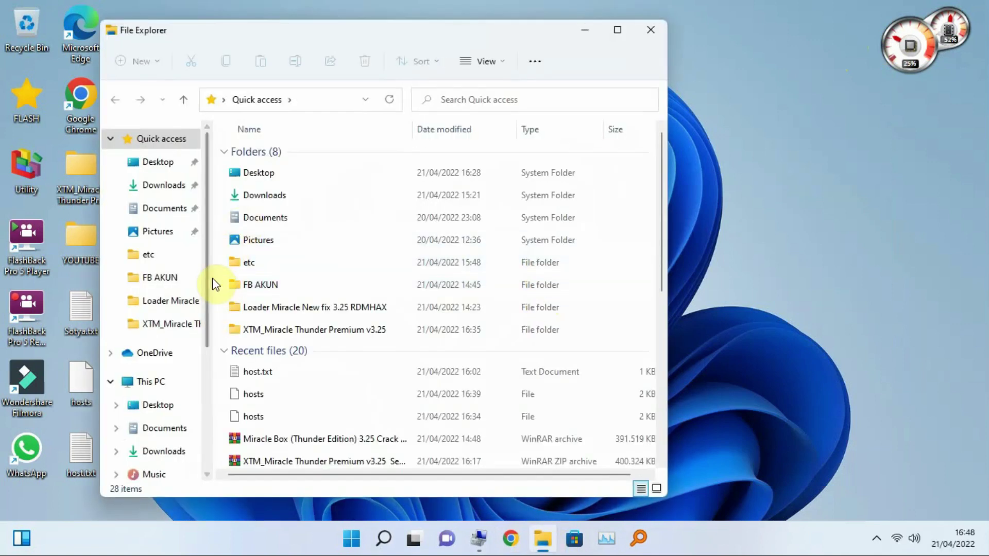
left_click_drag(209, 276, 199, 369)
left_click(200, 369)
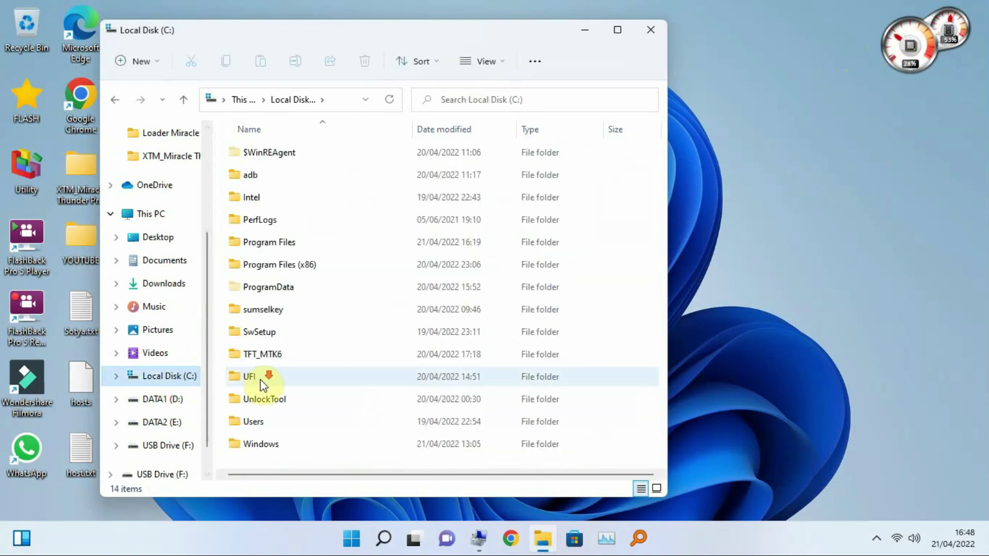
left_click(252, 447)
double_click(251, 446)
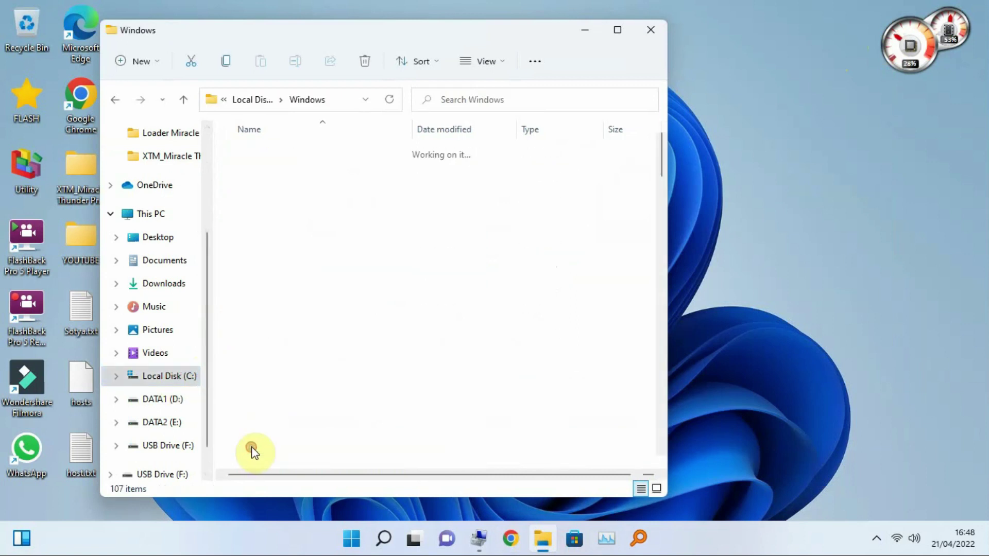
Step: Open the System32 folder inside the Windows folder
scroll(288, 397, "down", 3)
scroll(292, 399, "down", 4)
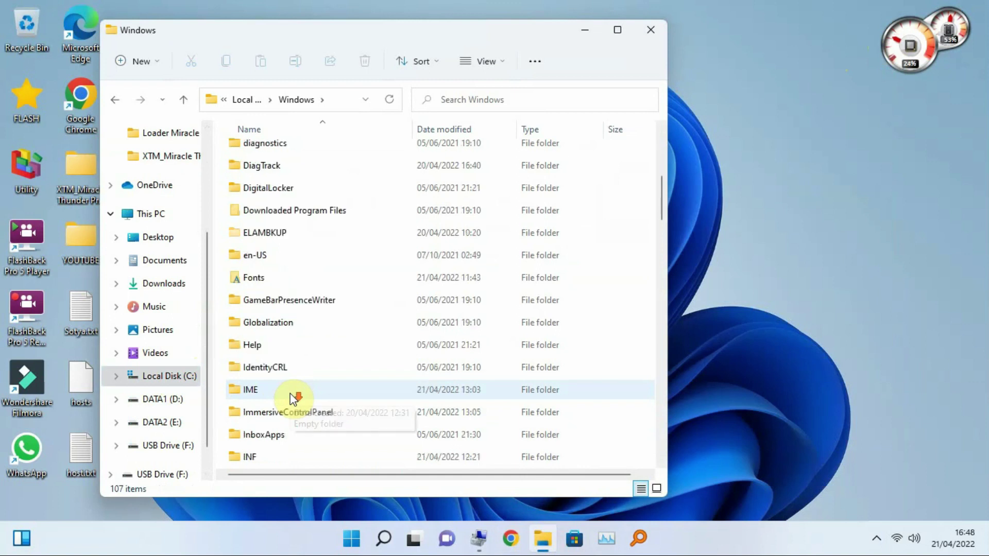
scroll(292, 399, "down", 9)
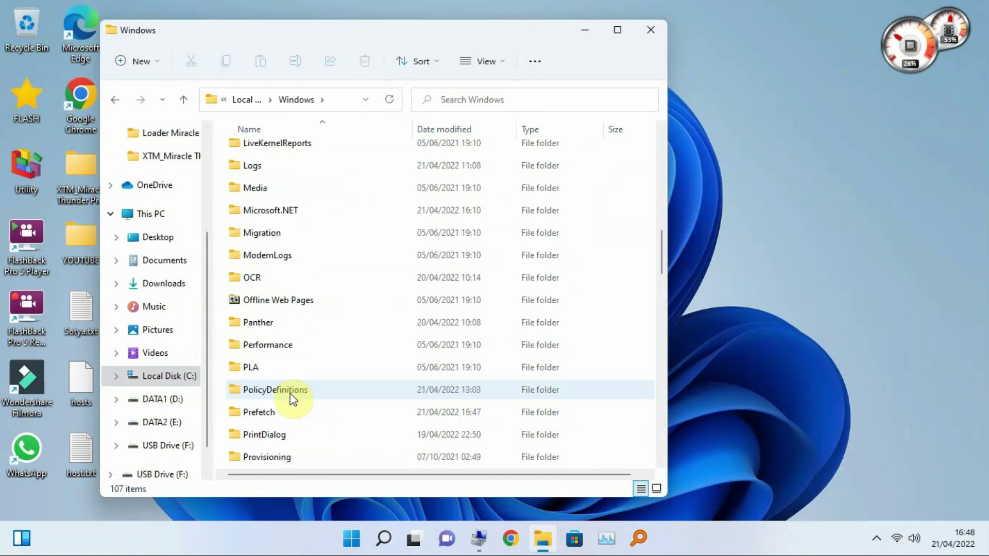
scroll(293, 399, "down", 1)
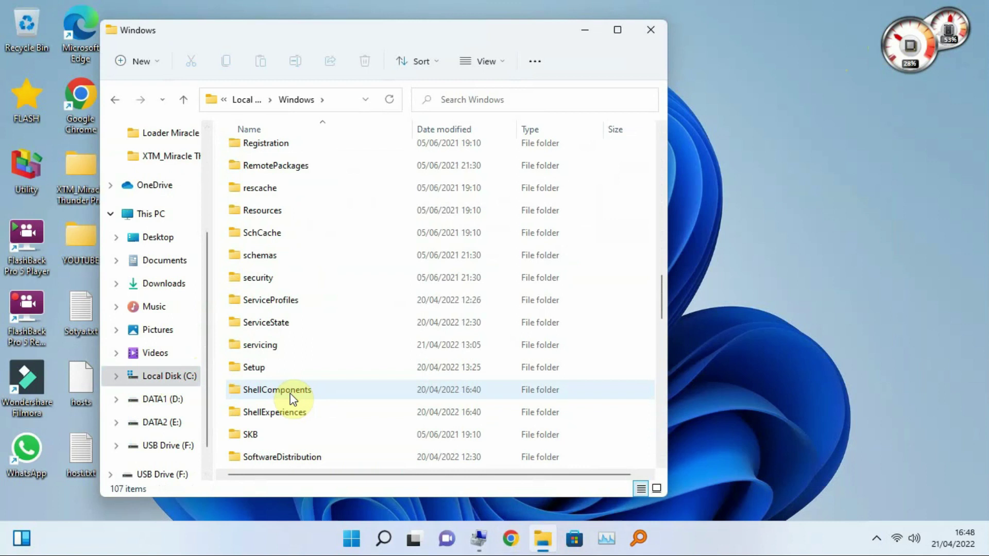
scroll(292, 399, "down", 4)
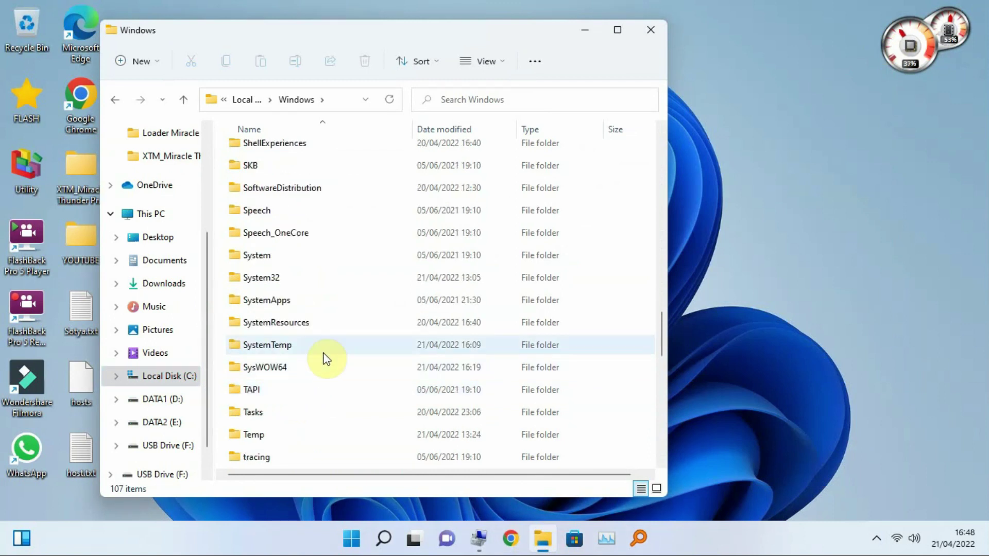
left_click(285, 277)
double_click(286, 277)
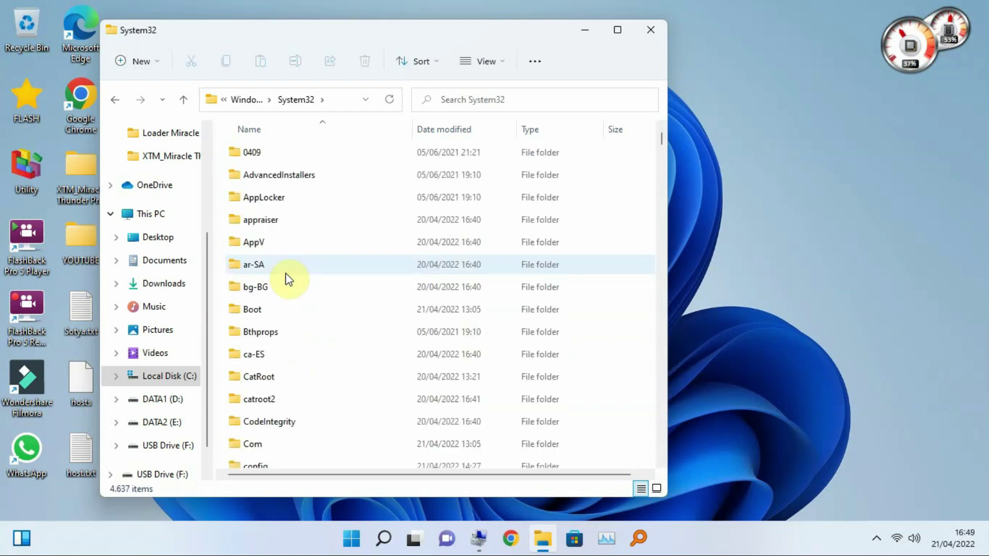
Step: Open the etc folder inside System32's drivers folder
scroll(301, 295, "down", 1)
scroll(299, 292, "down", 2)
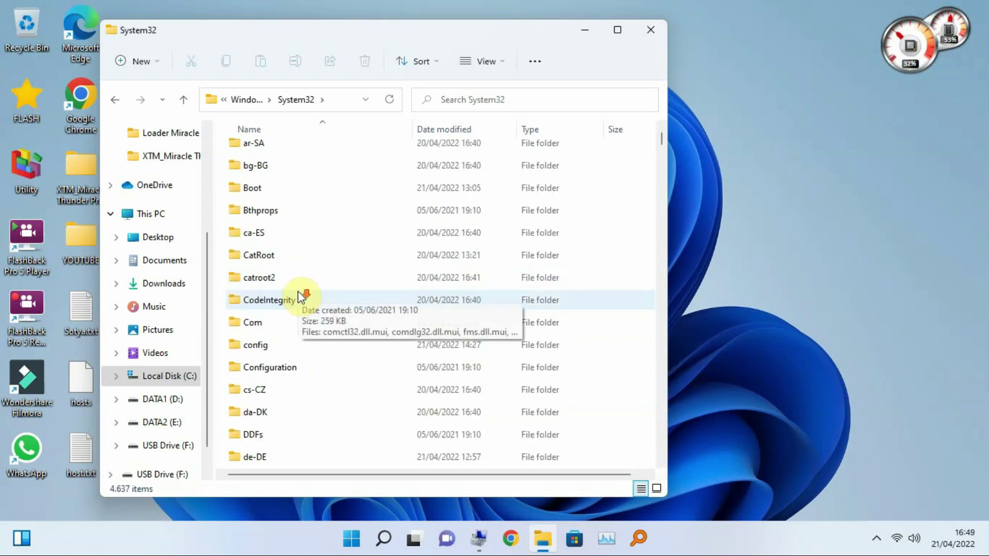
scroll(298, 292, "down", 2)
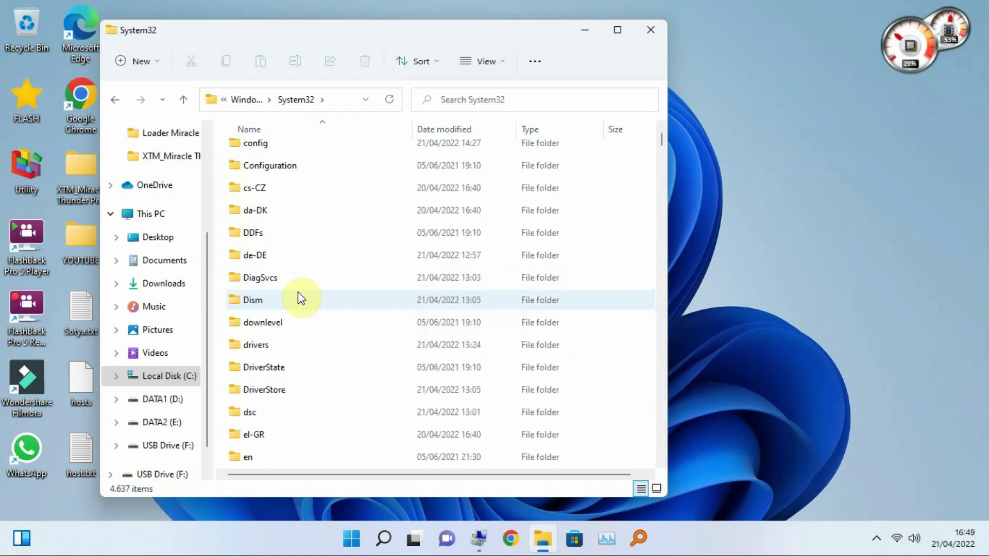
left_click(259, 345)
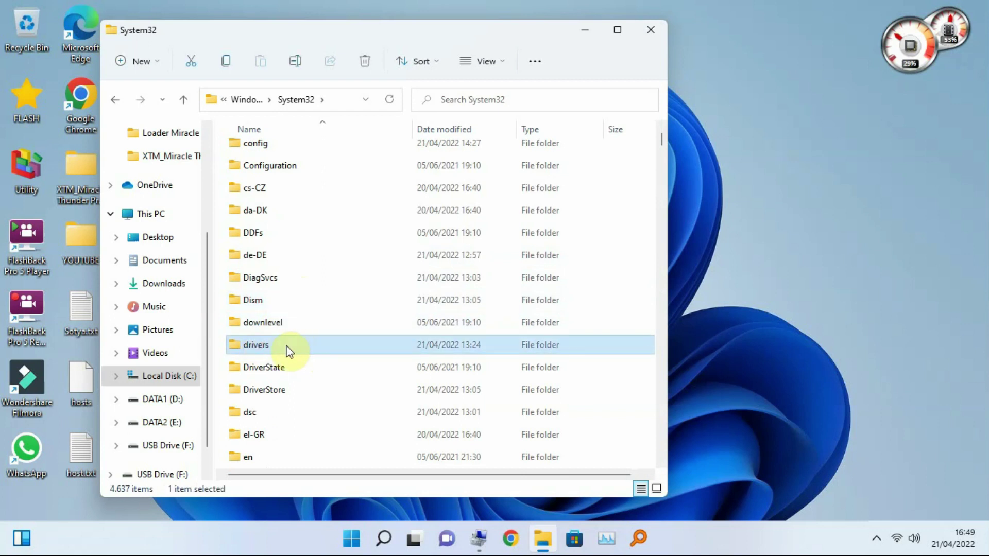
double_click(289, 352)
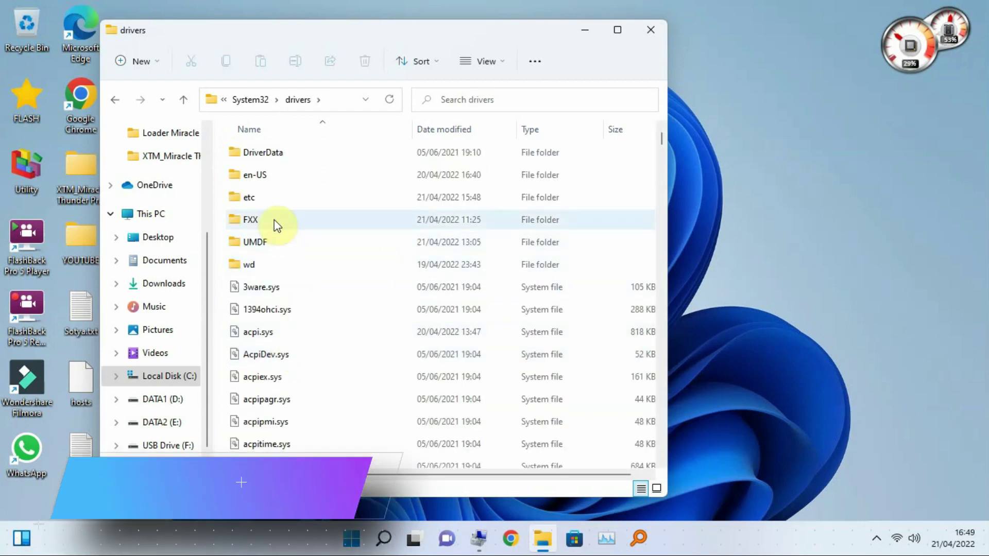
double_click(272, 199)
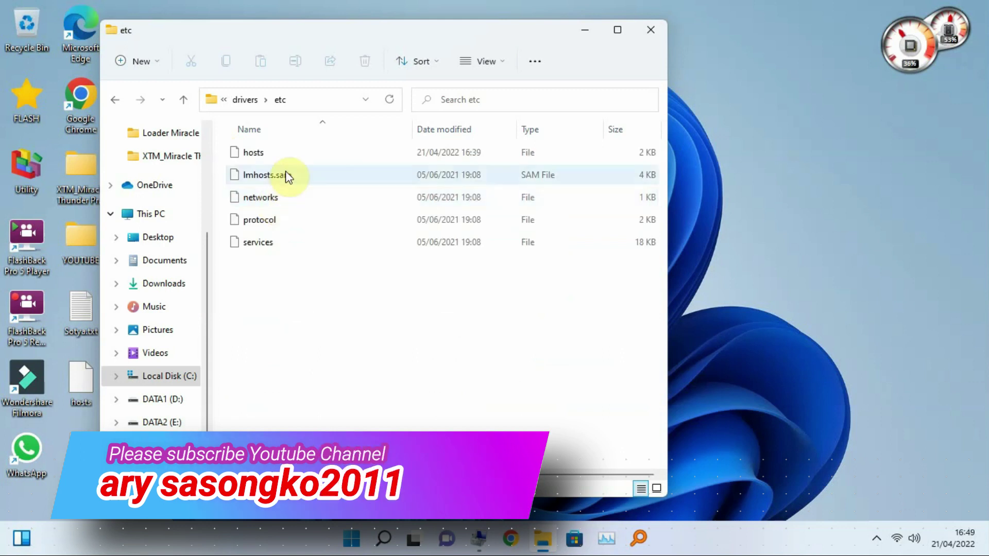
Step: Open the etc folder's hosts file with Notepad, examine its entries through to the end, and close it
left_click_drag(316, 34, 453, 24)
left_click(401, 145)
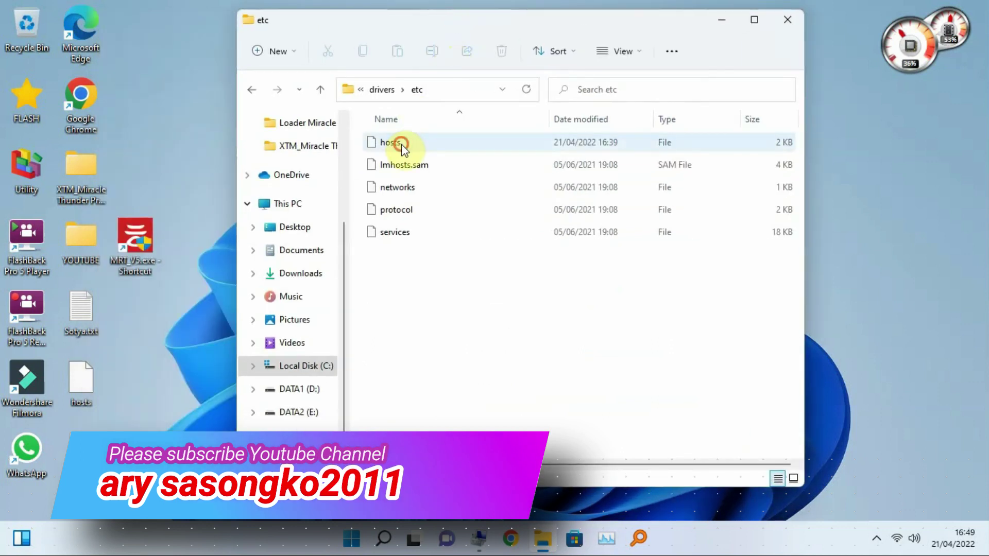
right_click(398, 144)
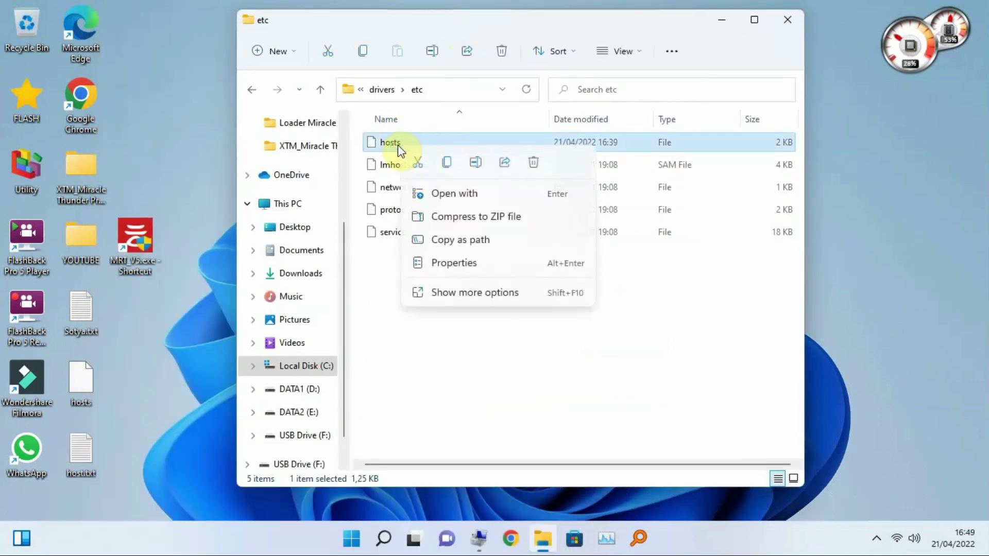
left_click(452, 195)
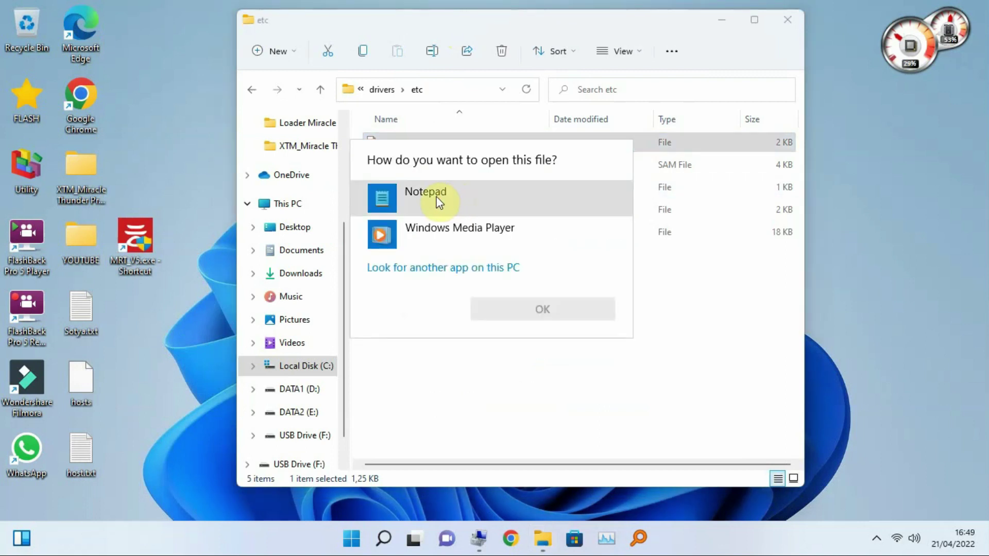
double_click(438, 202)
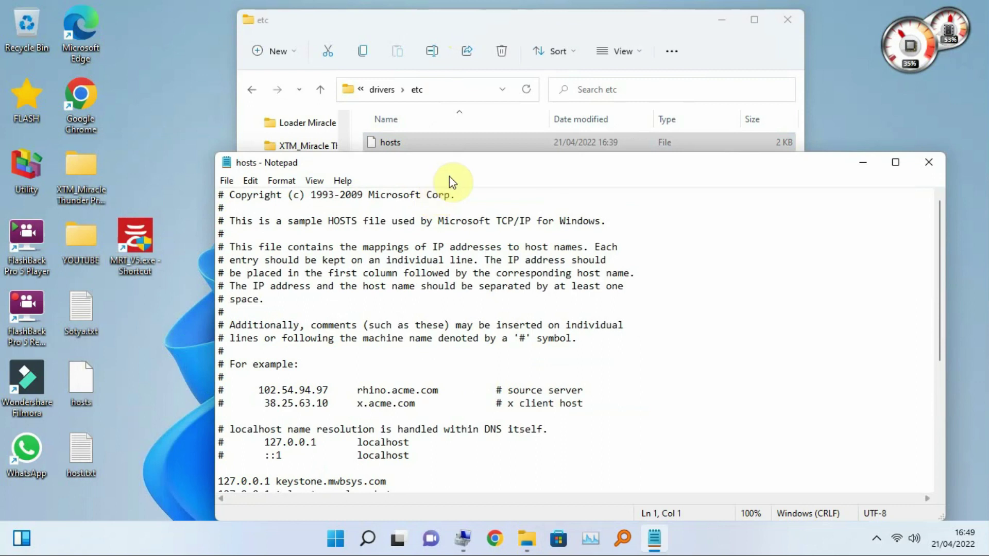
left_click_drag(459, 170, 422, 84)
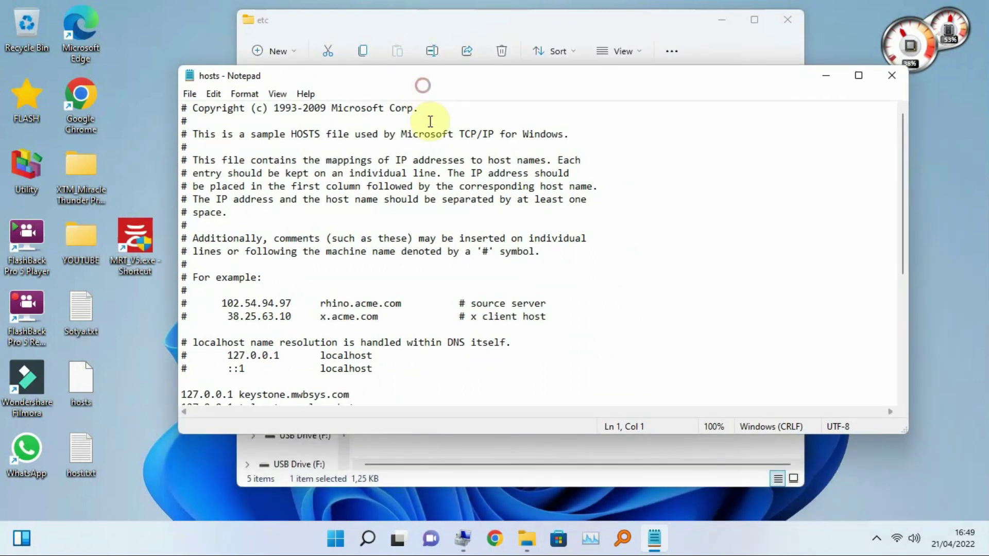
scroll(379, 328, "down", 6)
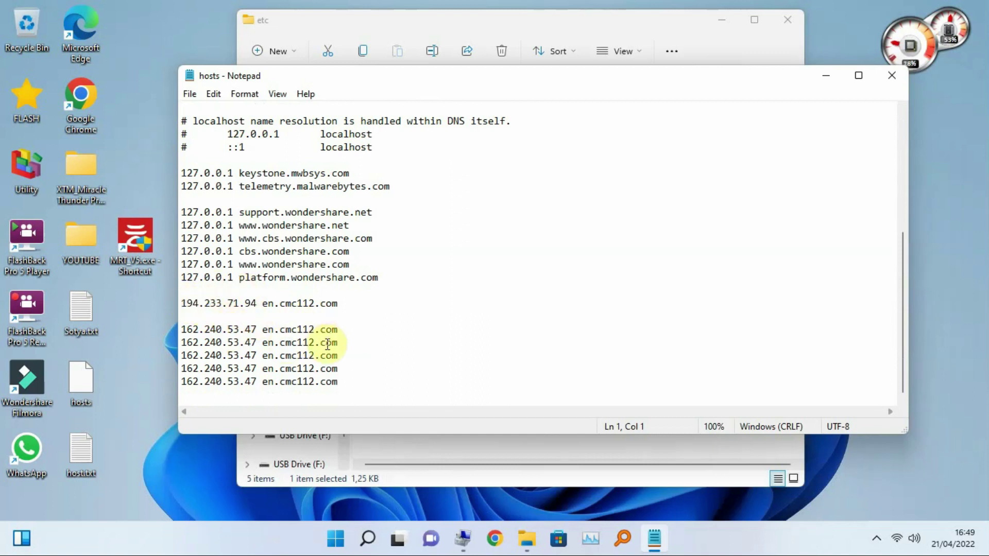
left_click(890, 76)
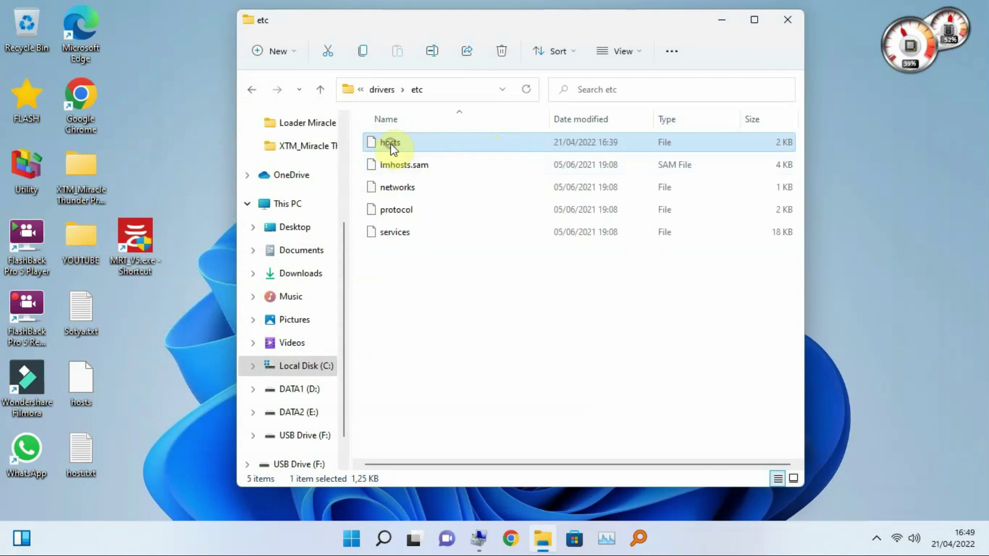
Step: Copy the hosts file from the etc folder and paste it onto the desktop
right_click(390, 143)
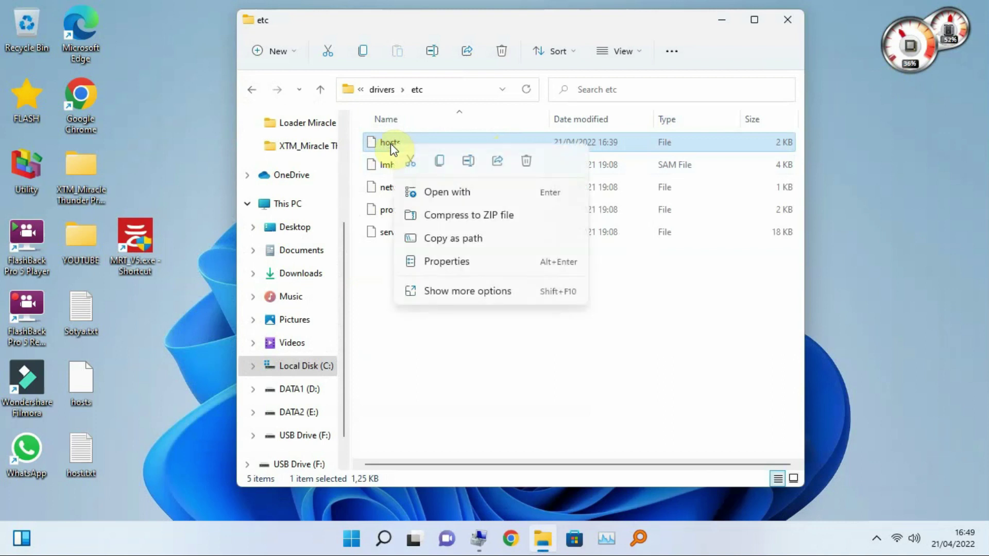
left_click(438, 163)
left_click(149, 367)
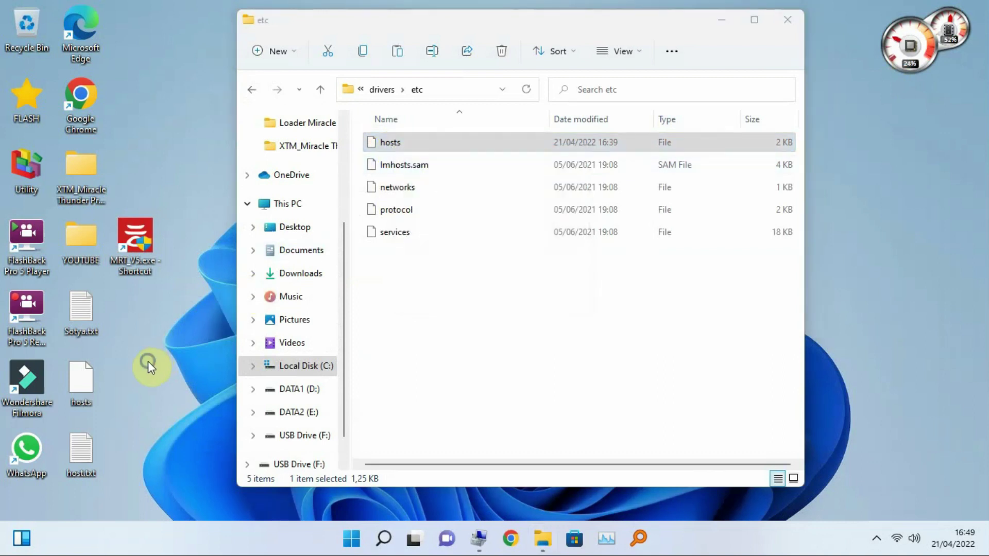
right_click(149, 367)
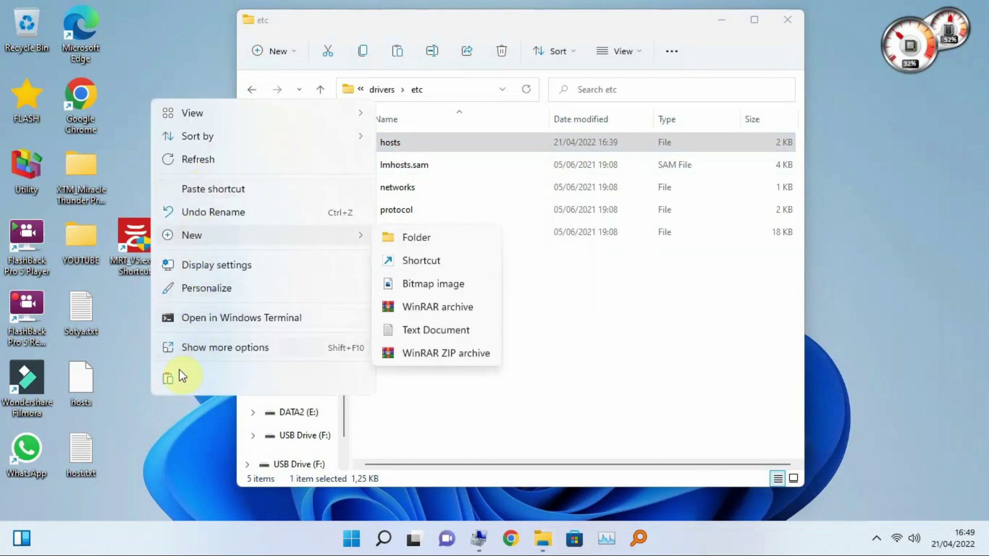
left_click(167, 379)
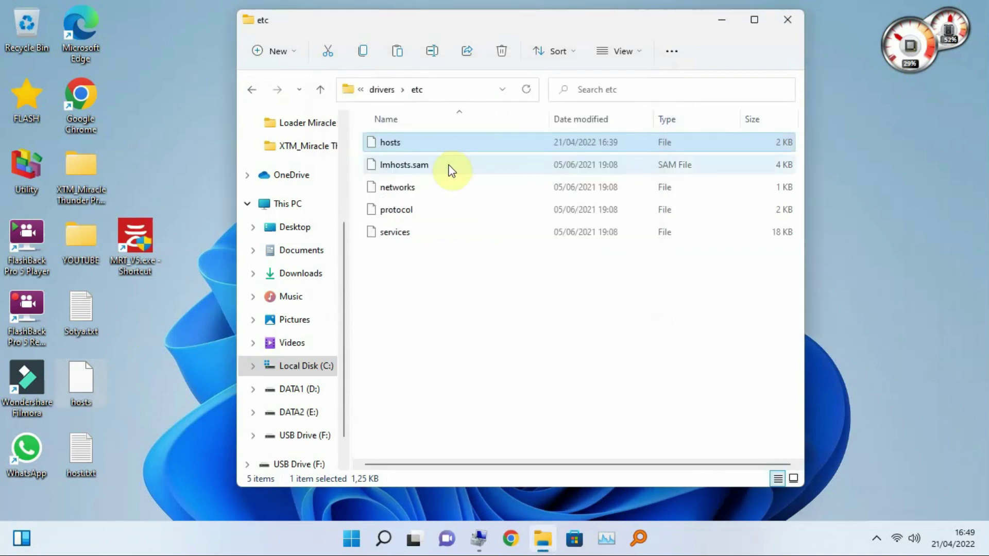
Step: Open the desktop copy of the hosts file with Notepad
right_click(86, 379)
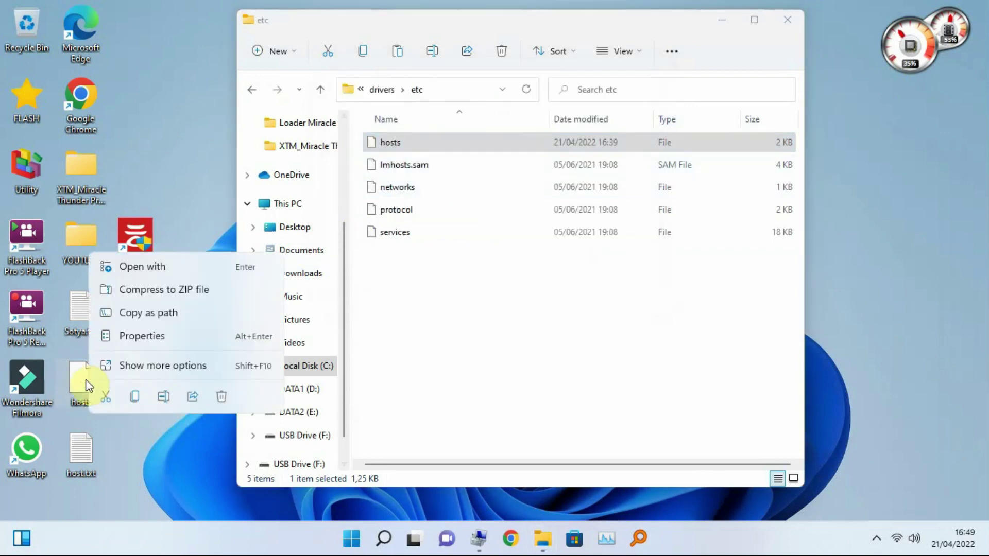
left_click(145, 264)
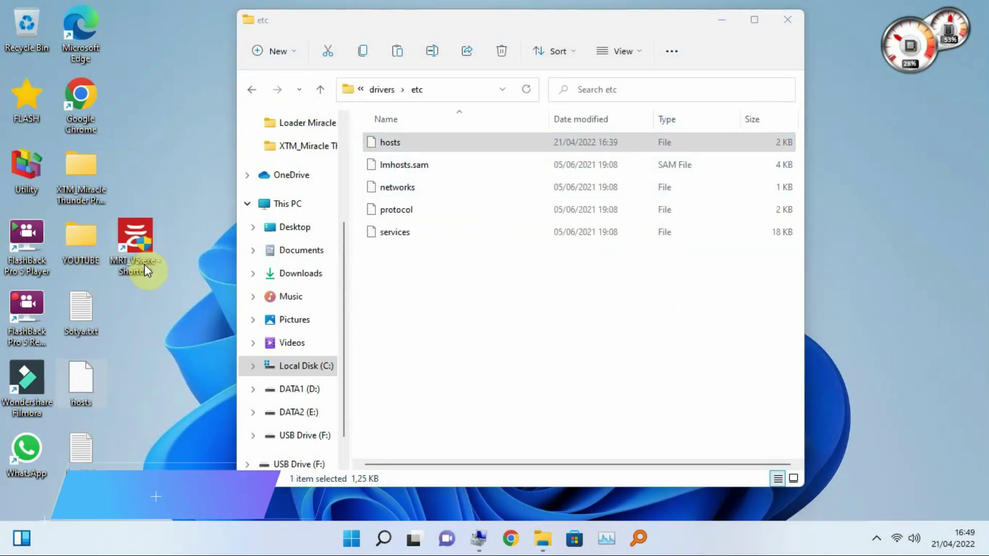
left_click(453, 198)
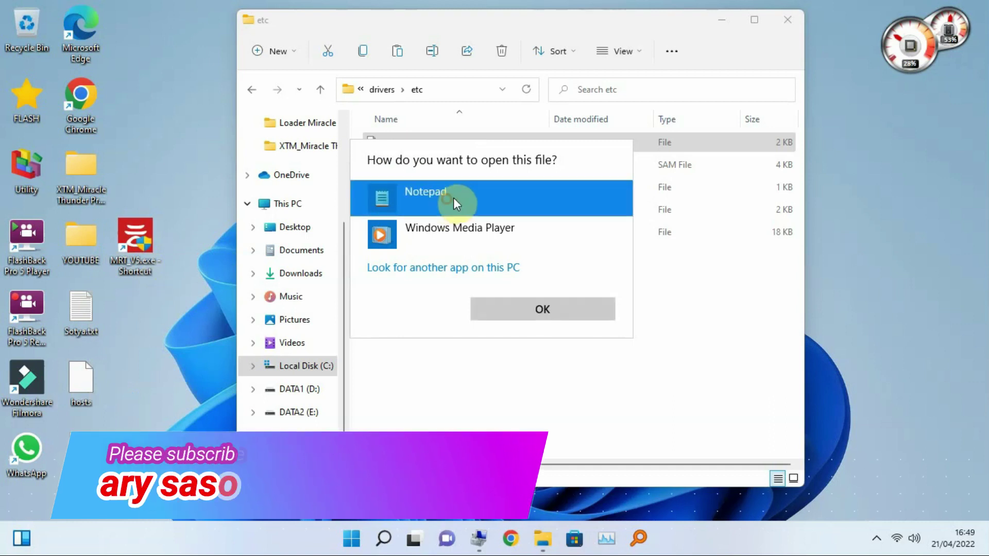
left_click(528, 309)
Step: Delete all en.cmc112.com lines, both the 194.233.71.94 and 162.240.53.47 entries, at the end of the hosts file
scroll(410, 341, "down", 6)
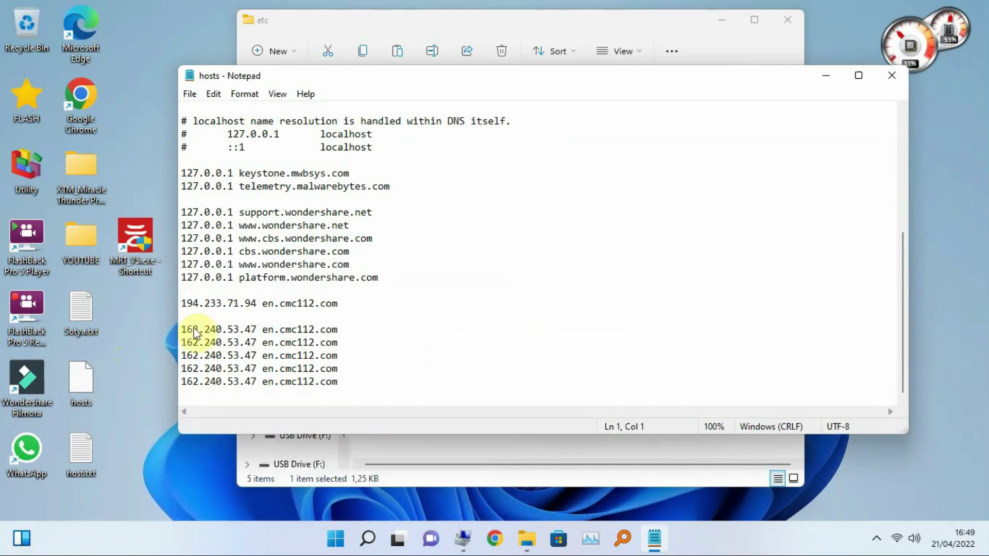
left_click_drag(183, 303, 352, 379)
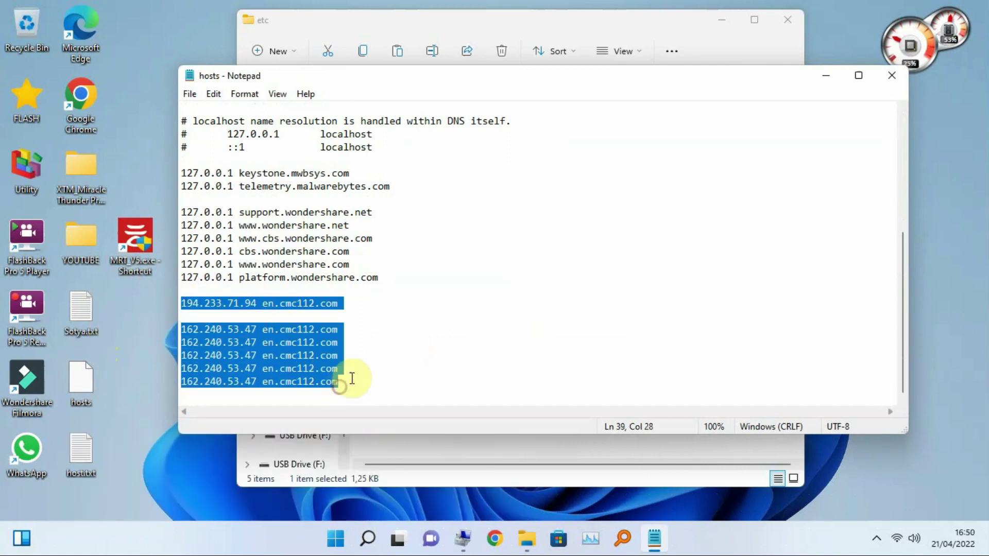
right_click(323, 367)
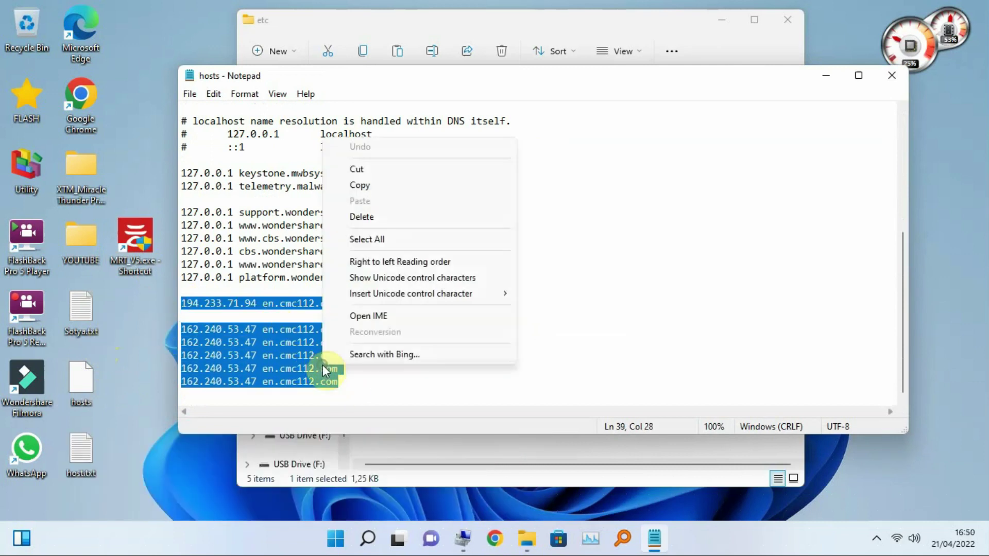
left_click(355, 218)
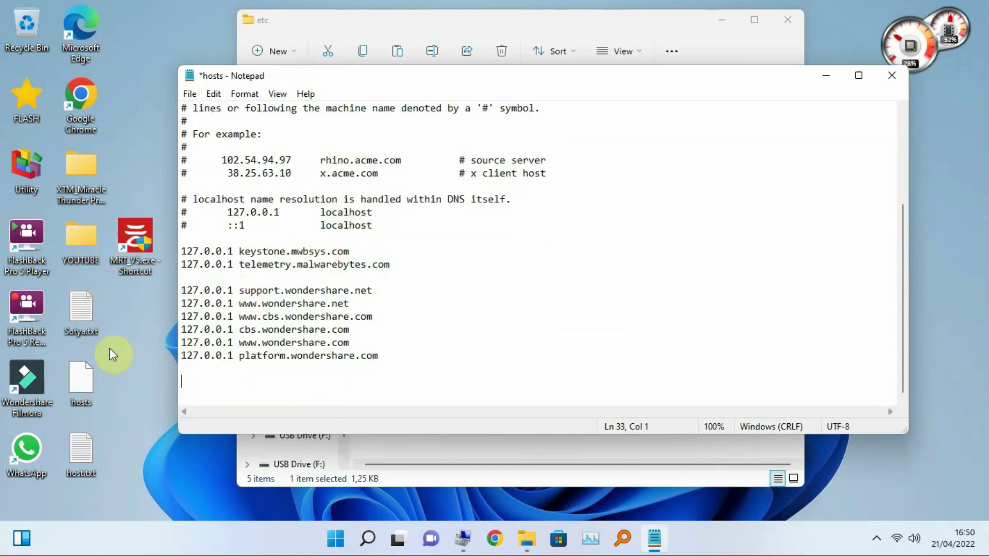
Step: Open host.txt from the desktop and copy the line "162.240.53.47 en.cmc112.com"
double_click(83, 462)
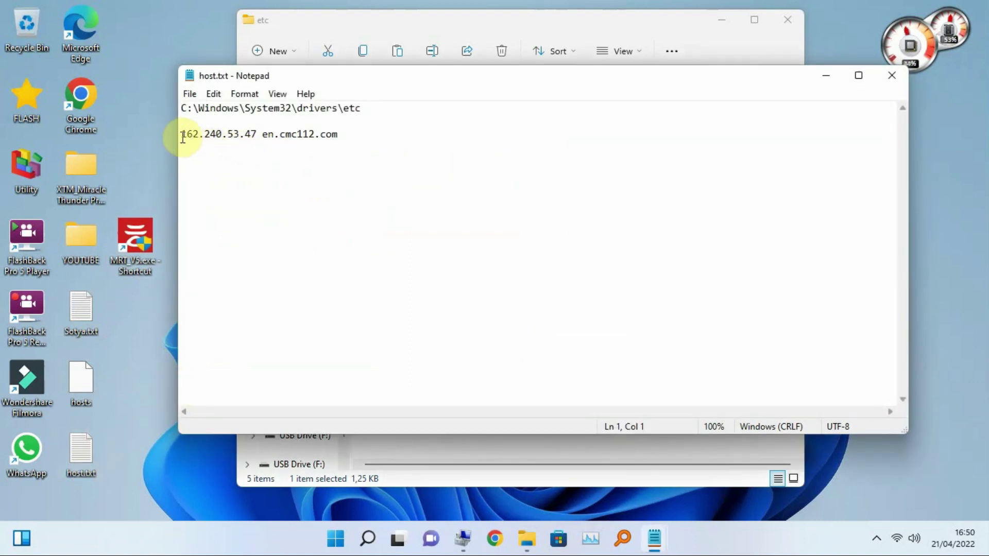
left_click_drag(190, 138, 346, 134)
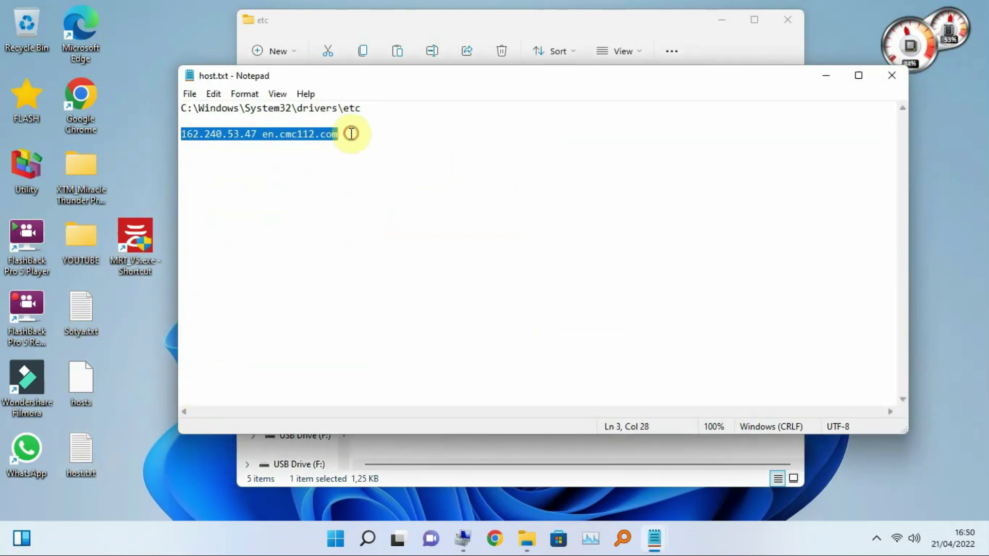
right_click(325, 135)
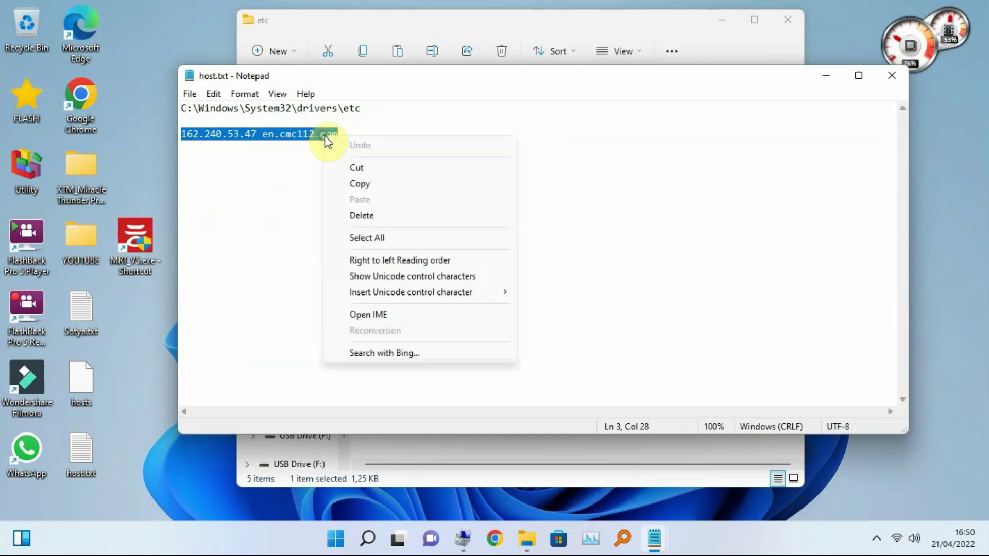
left_click(362, 184)
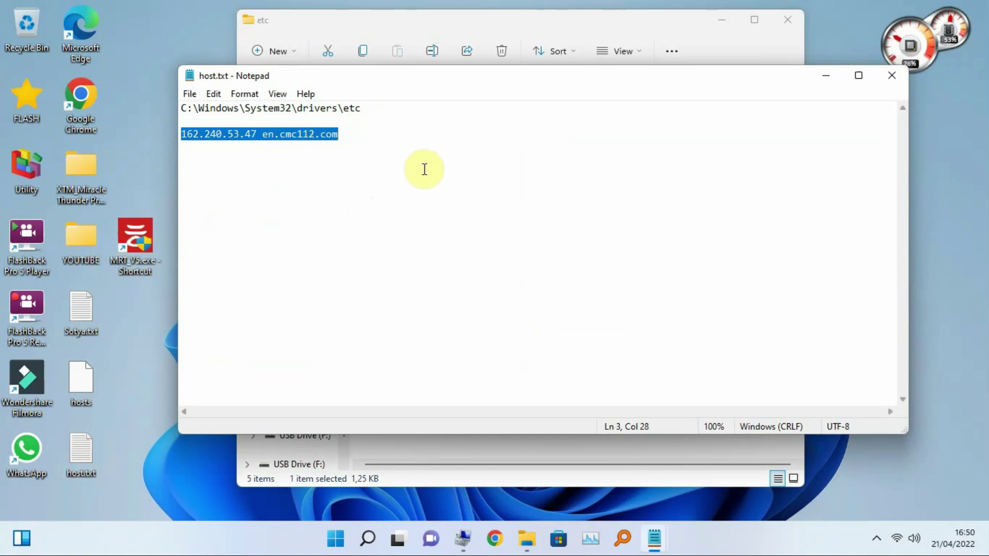
Step: Close host.txt, paste "162.240.53.47 en.cmc112.com" at the end of the desktop hosts file, and save and close it
left_click(887, 77)
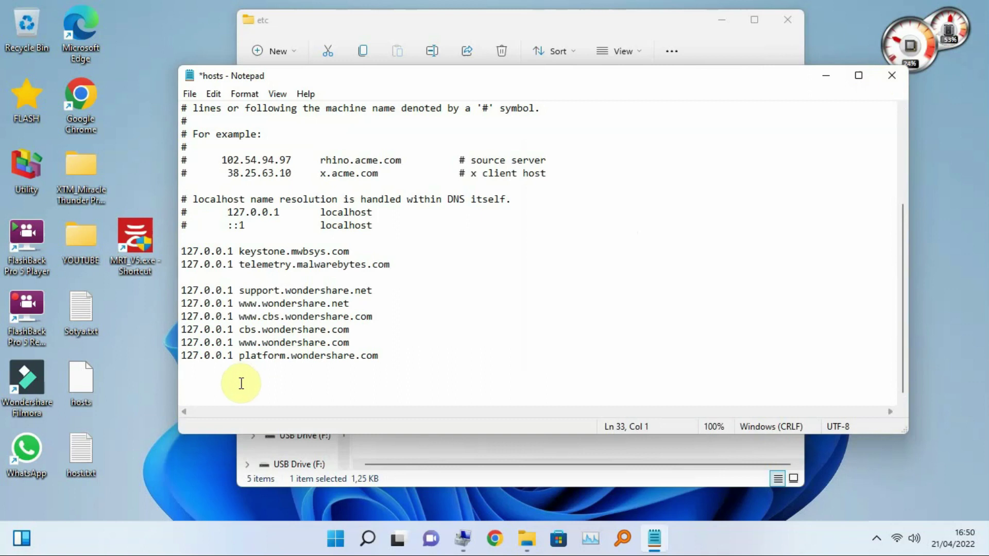
right_click(201, 382)
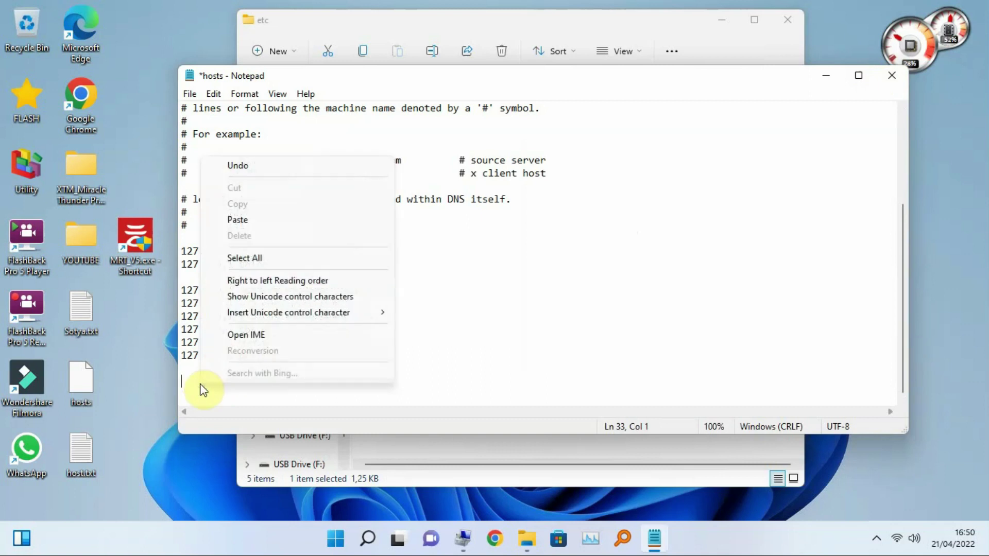
left_click(248, 220)
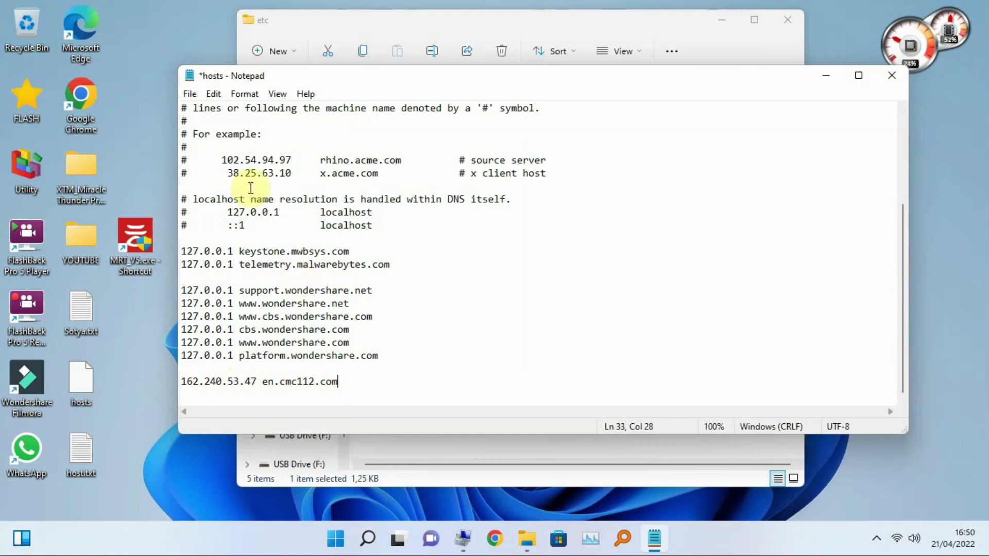
left_click(192, 94)
left_click(207, 157)
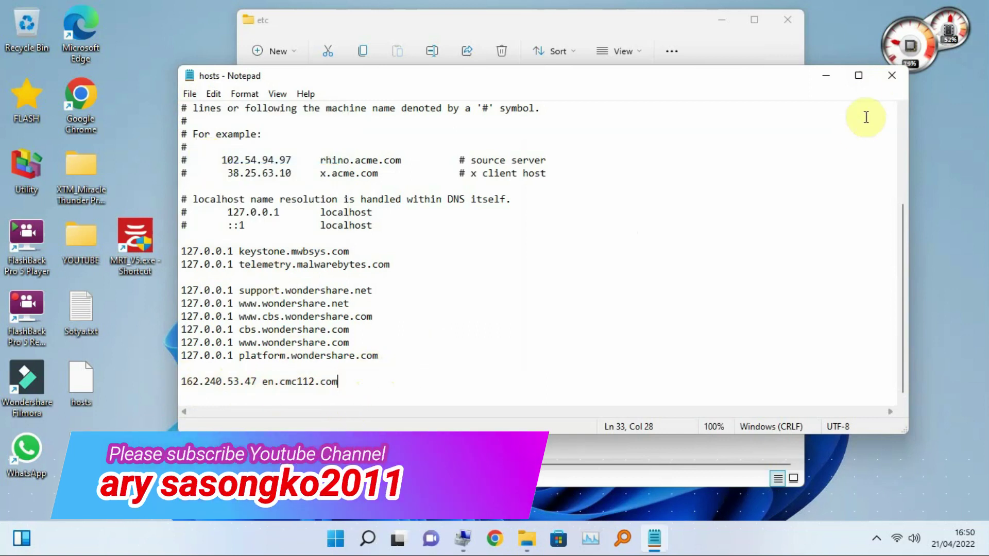
left_click(892, 76)
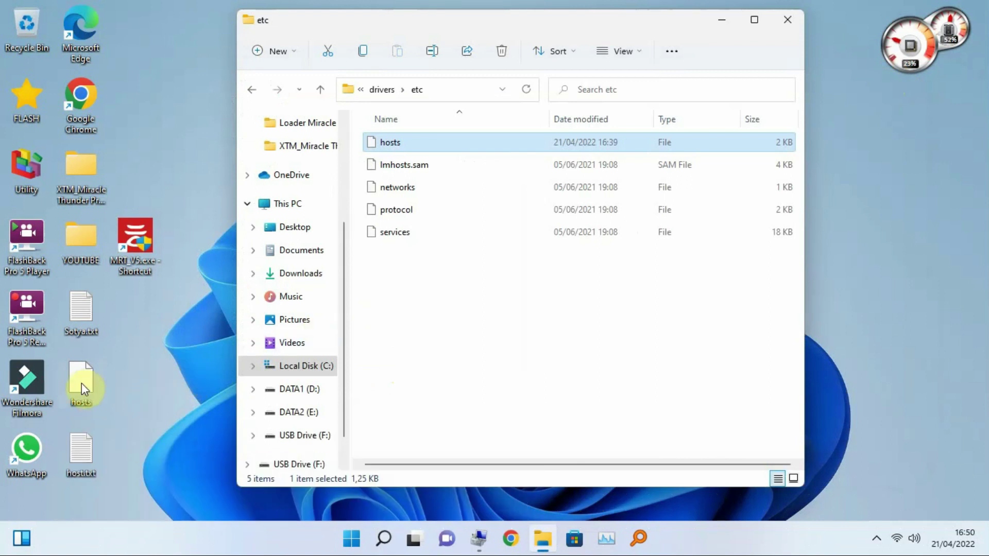
Step: Copy the edited hosts file from the desktop and paste it into the etc folder, replacing the existing one
right_click(84, 382)
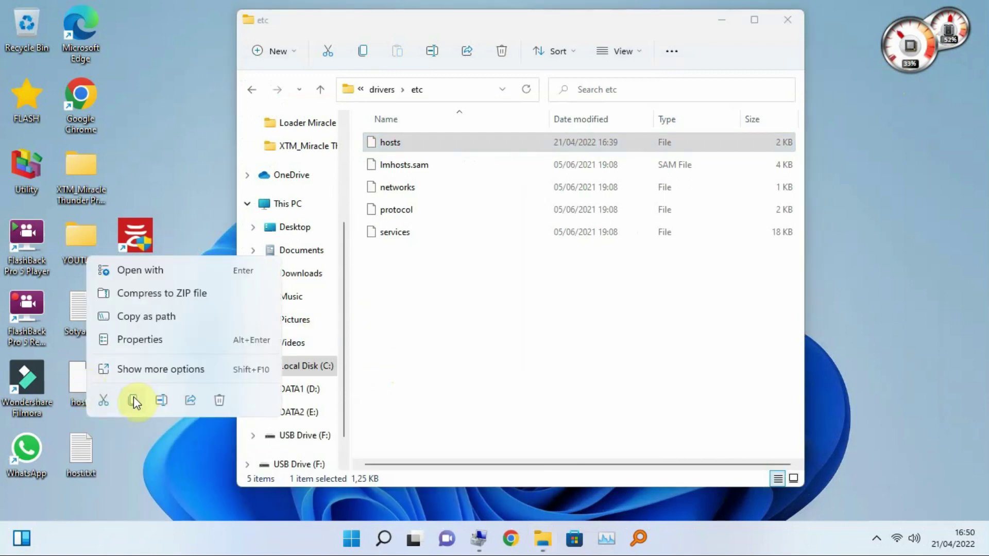
left_click(134, 399)
left_click(389, 360)
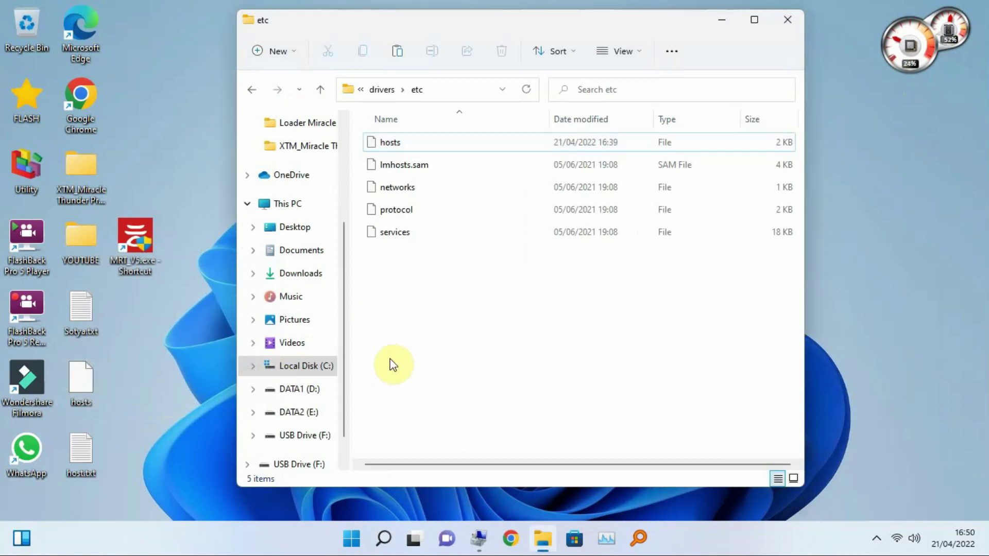
right_click(392, 364)
left_click(410, 377)
Step: Open the etc folder's hosts file with Notepad, check its en.cmc112.com line, and close the file and minimize the folder
left_click(408, 152)
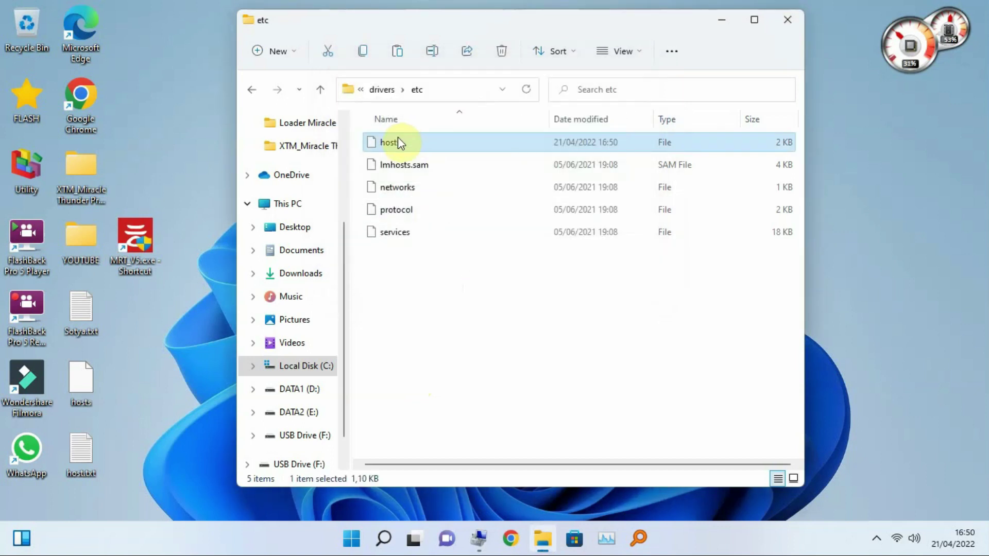
right_click(395, 144)
left_click(440, 190)
left_click(447, 193)
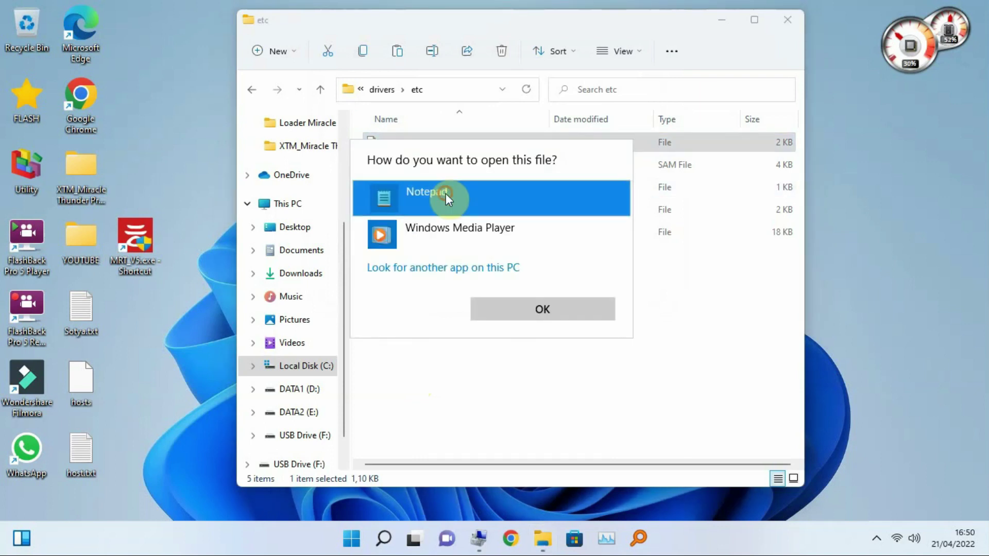
left_click(524, 308)
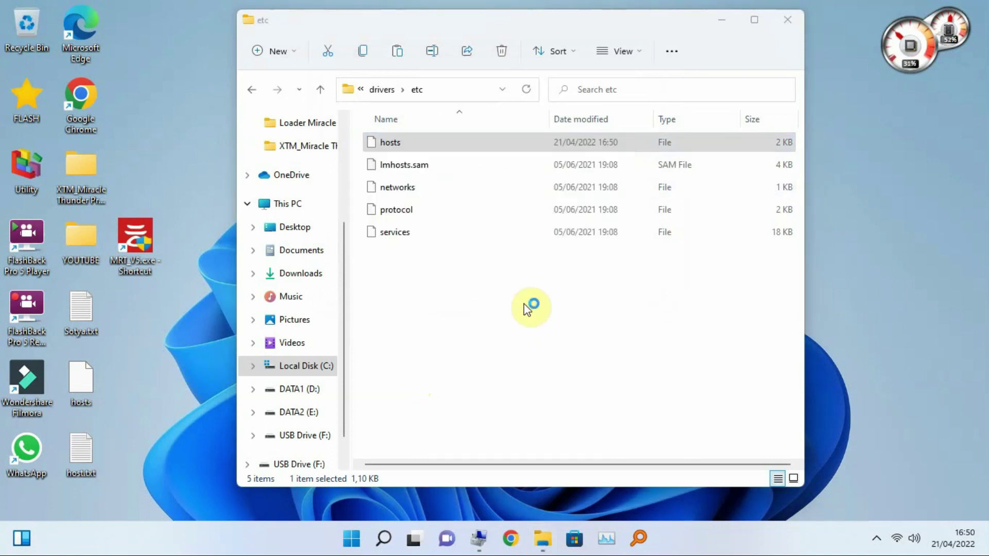
scroll(376, 353, "down", 3)
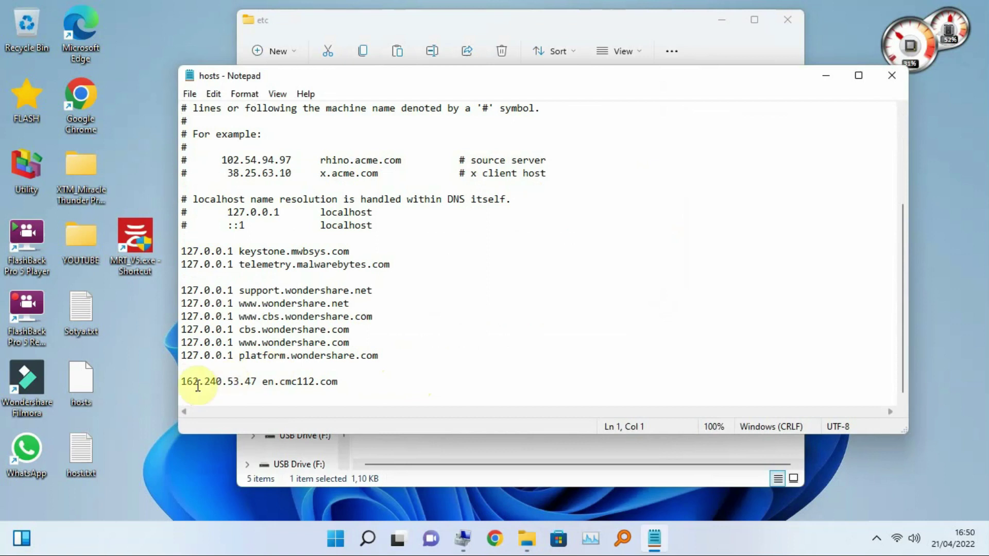
left_click_drag(183, 380, 342, 379)
left_click(359, 376)
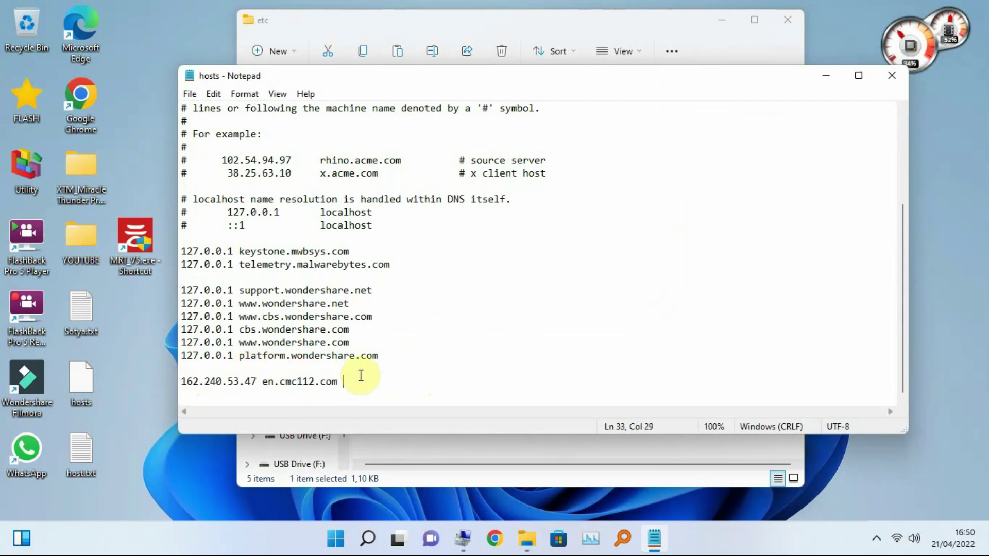
mouse_move(942, 49)
left_click(893, 76)
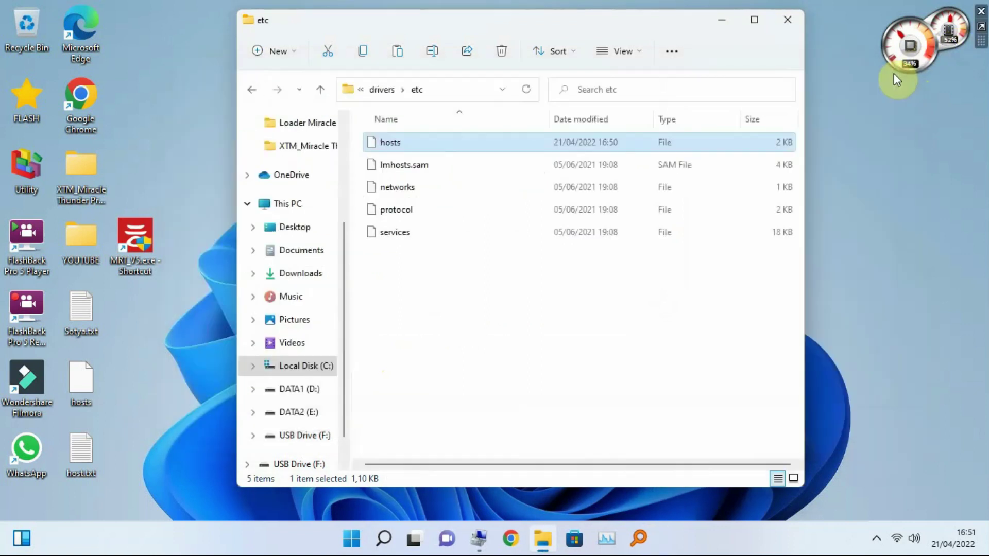
left_click(720, 22)
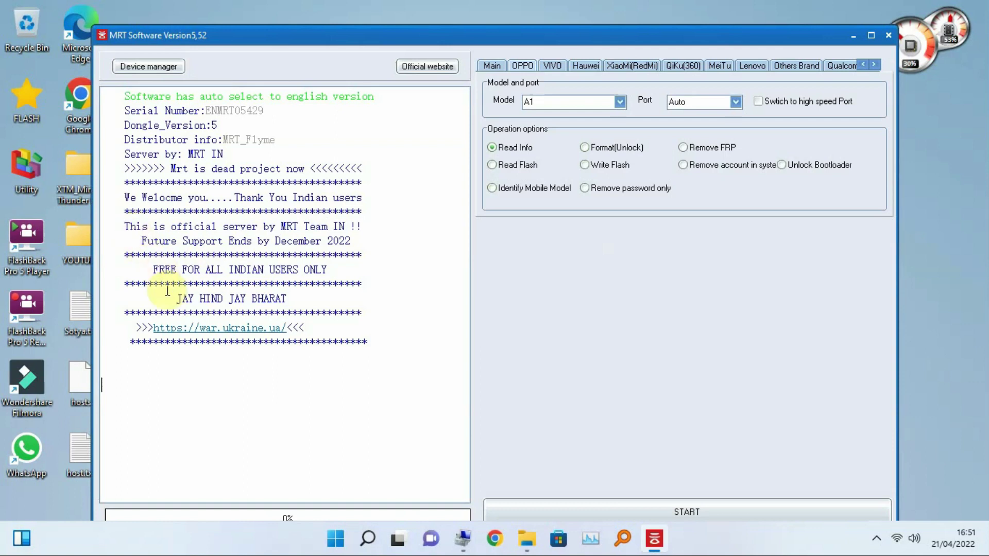
Step: In MRT Software, review the server message in the log and select R9_Plus as the OPPO model
left_click_drag(128, 225, 403, 333)
left_click(404, 333)
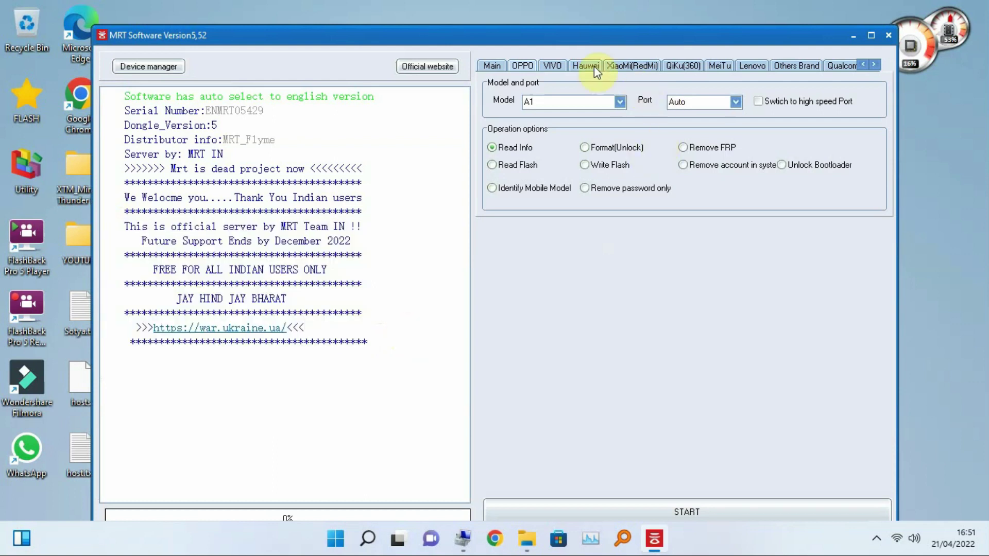
left_click(619, 101)
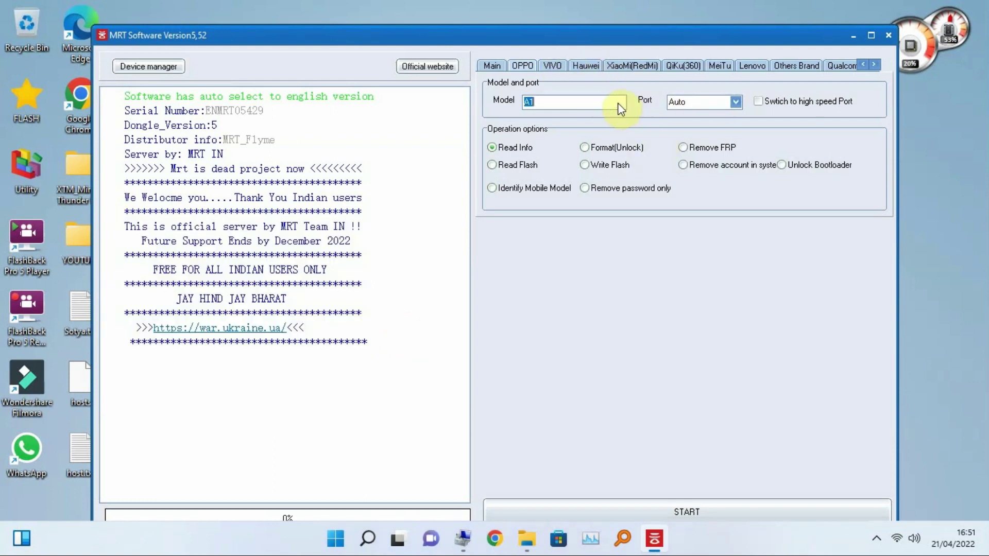
scroll(615, 173, "down", 3)
scroll(614, 181, "down", 5)
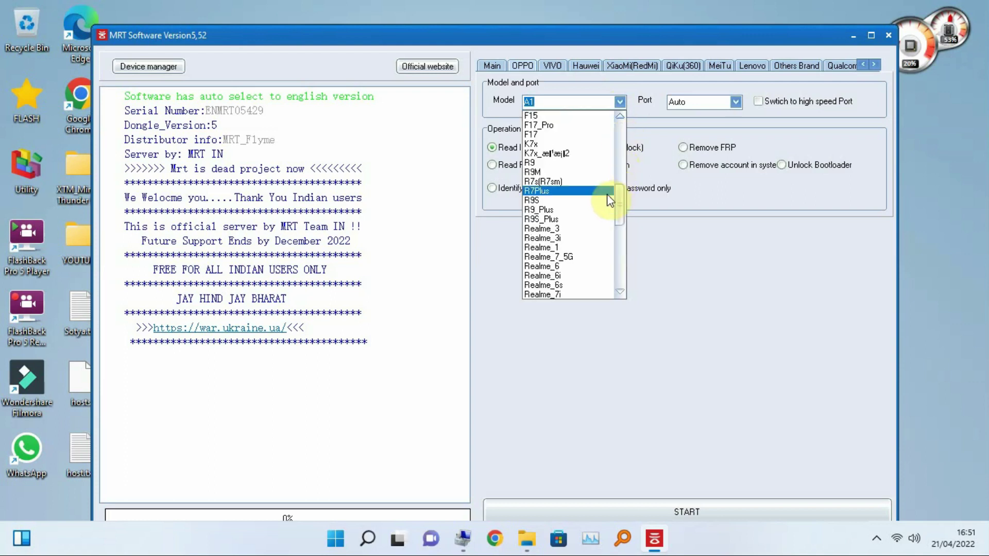
left_click(597, 209)
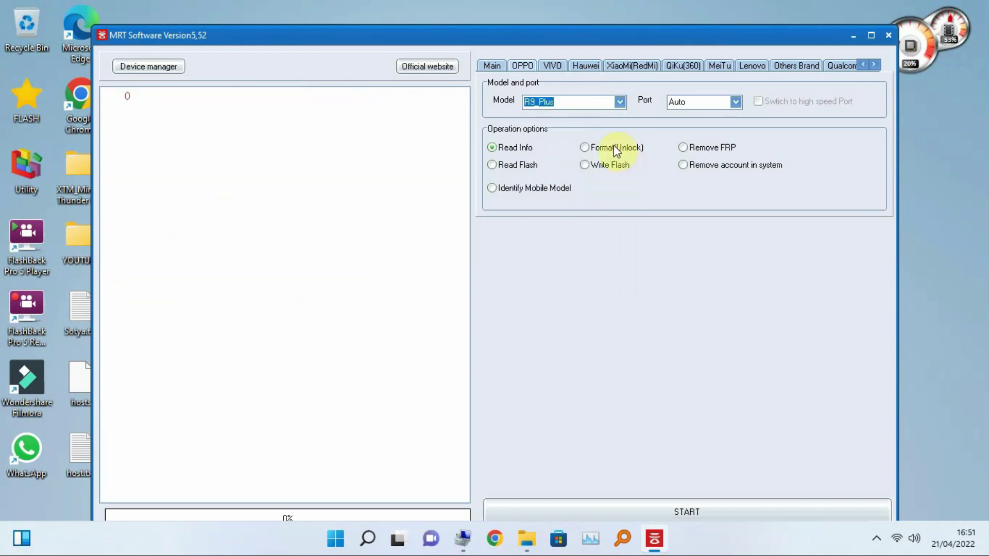
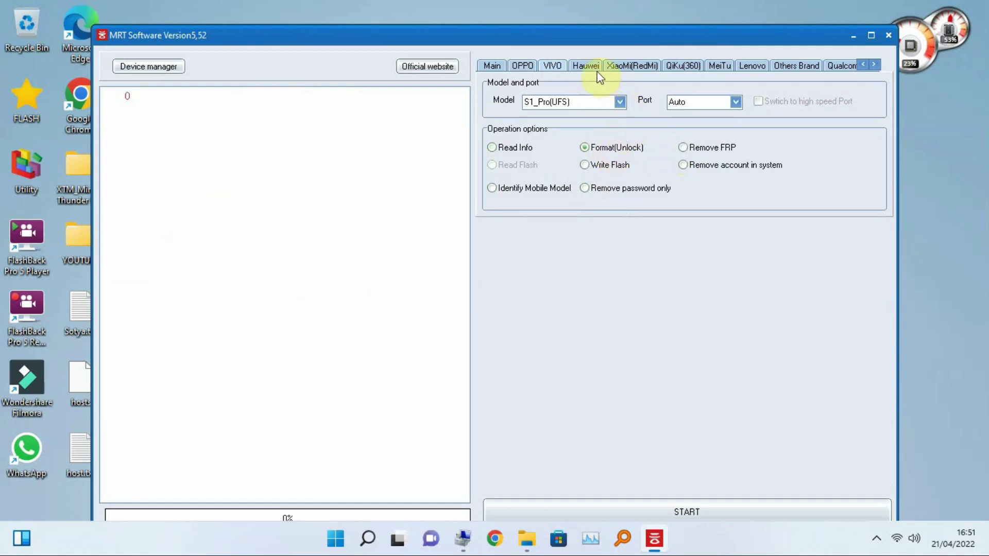
Step: Select the XiaoMi(RedMi) model redmi_4X, settle on the Format(Unlock) operation after trying Write Flash, and close MRT Software
left_click(622, 67)
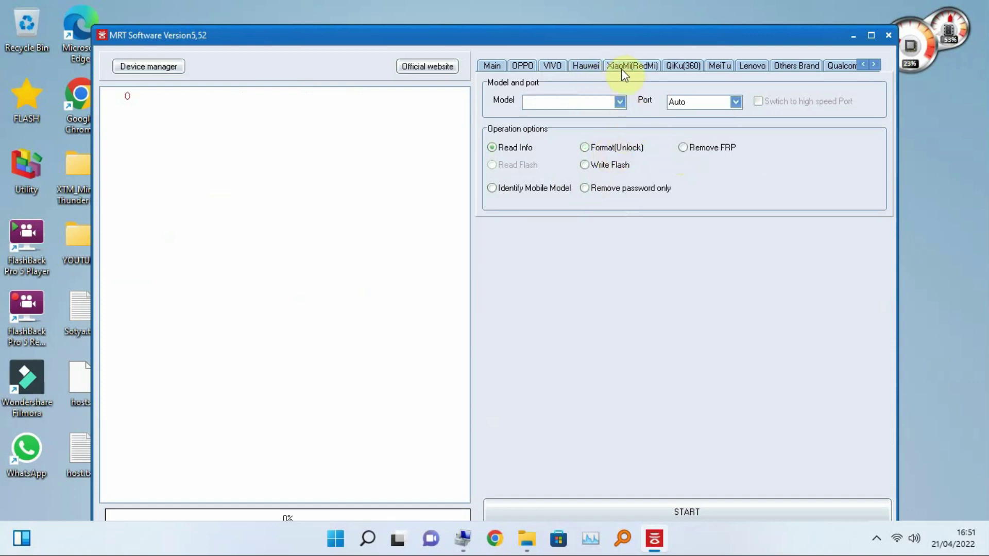
left_click(620, 102)
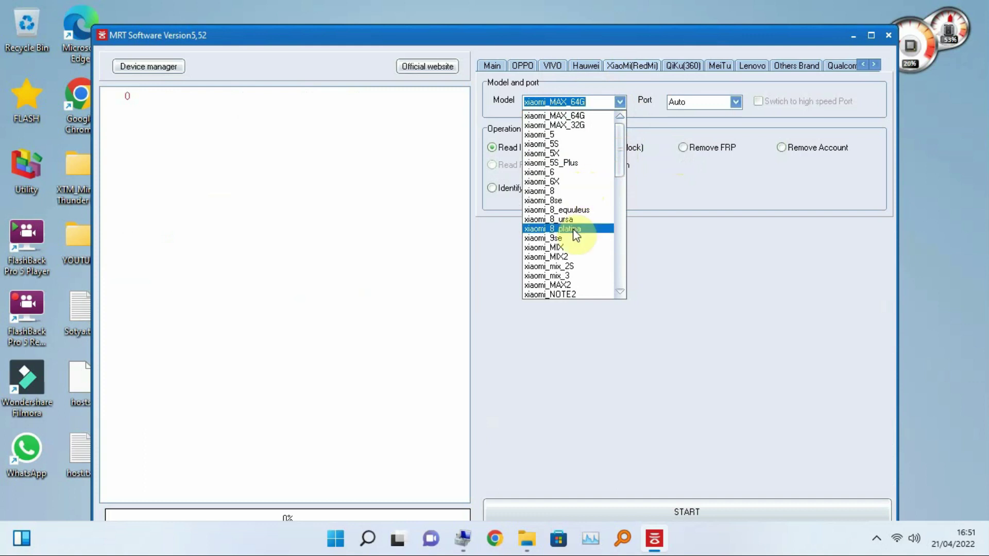
scroll(573, 229, "down", 3)
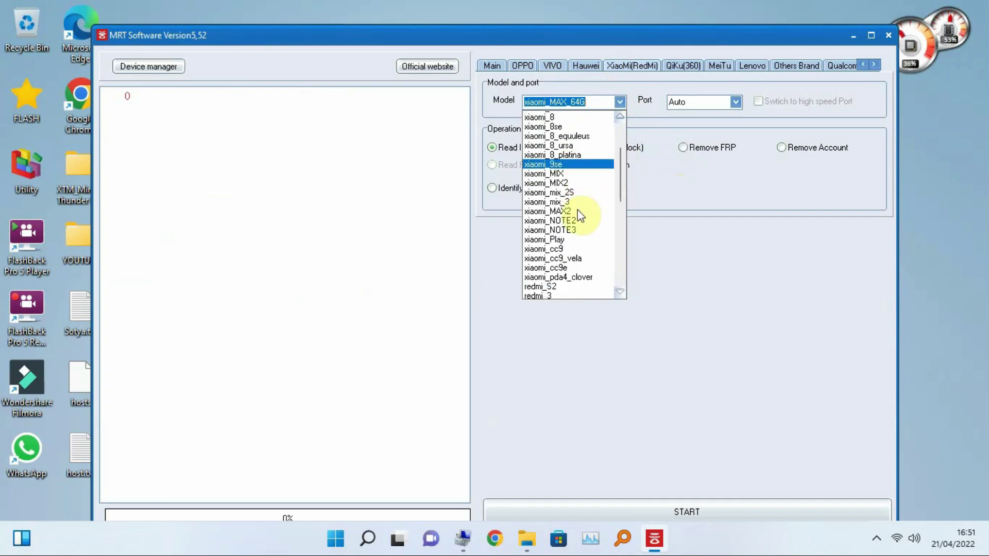
scroll(580, 215, "down", 2)
scroll(578, 216, "down", 1)
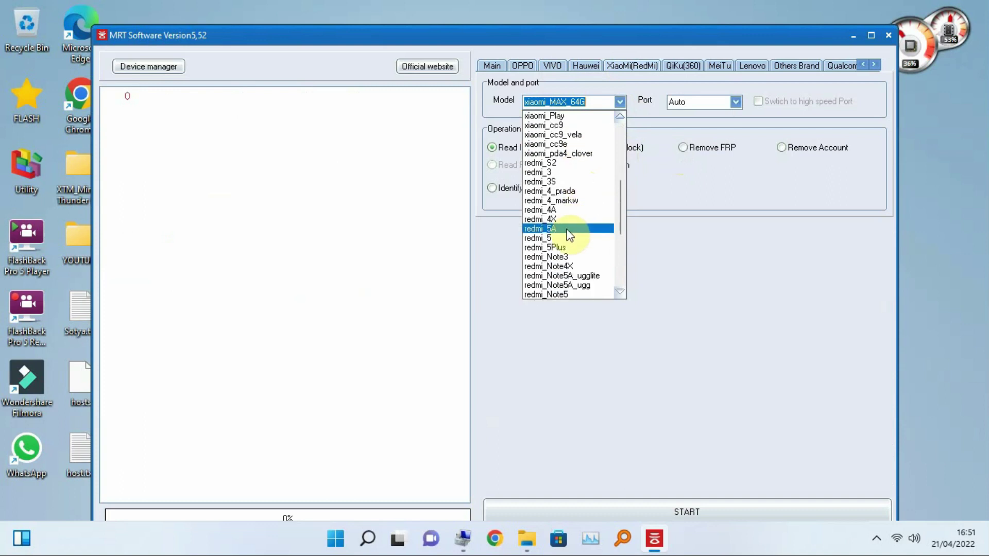
left_click(567, 220)
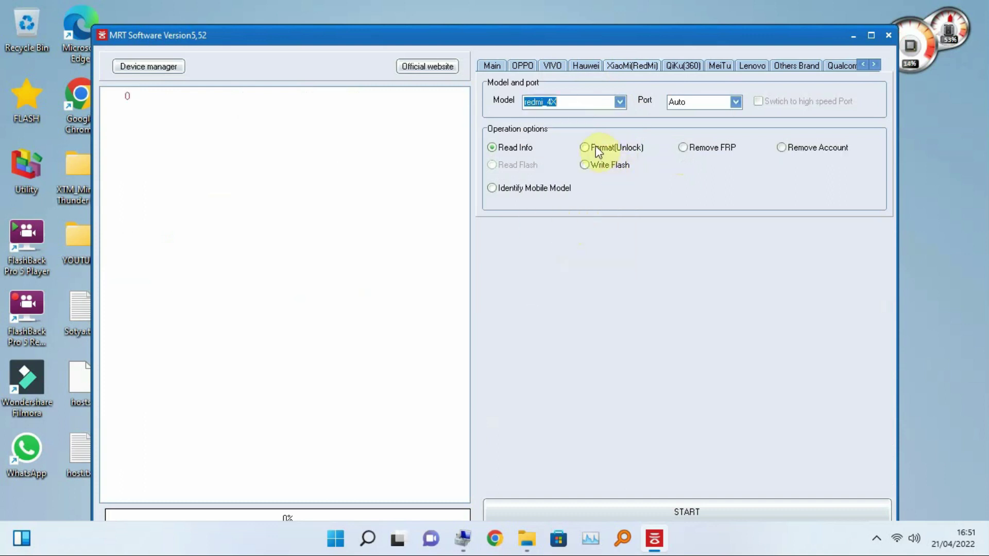
left_click(600, 166)
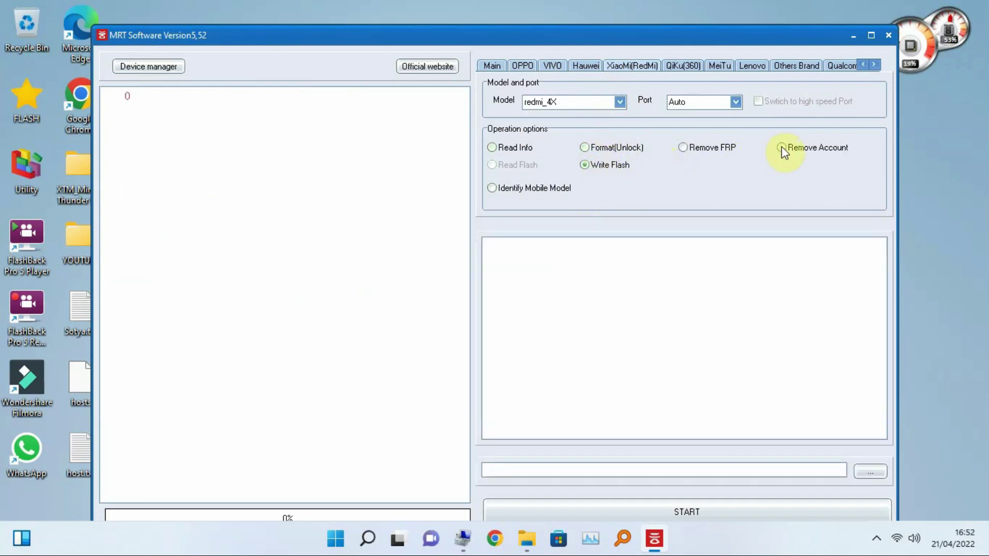
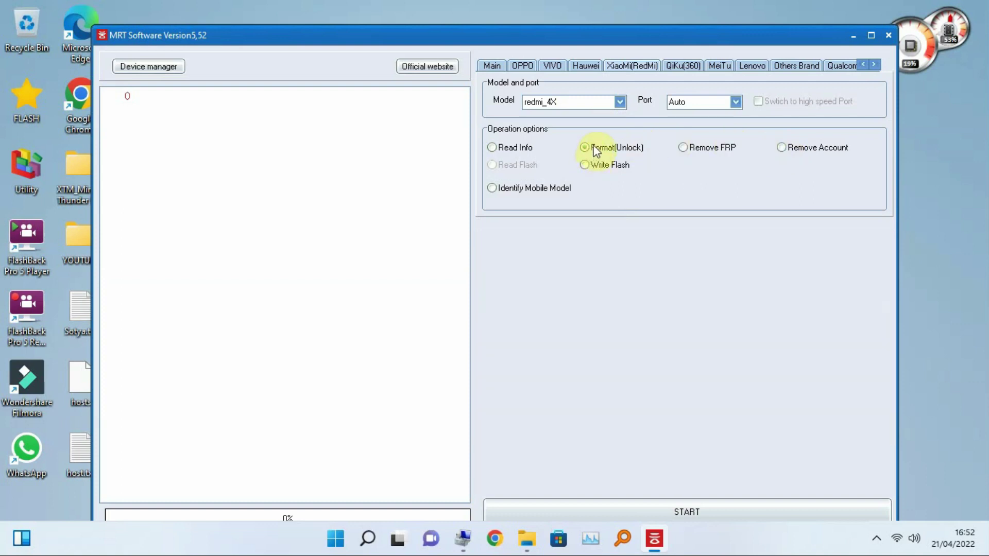
left_click_drag(606, 41, 612, 25)
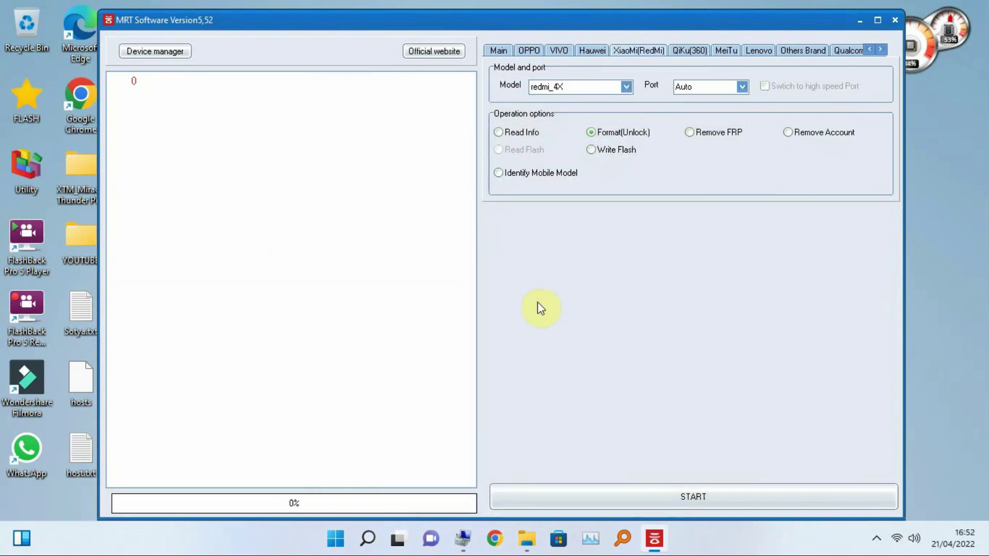
left_click(891, 19)
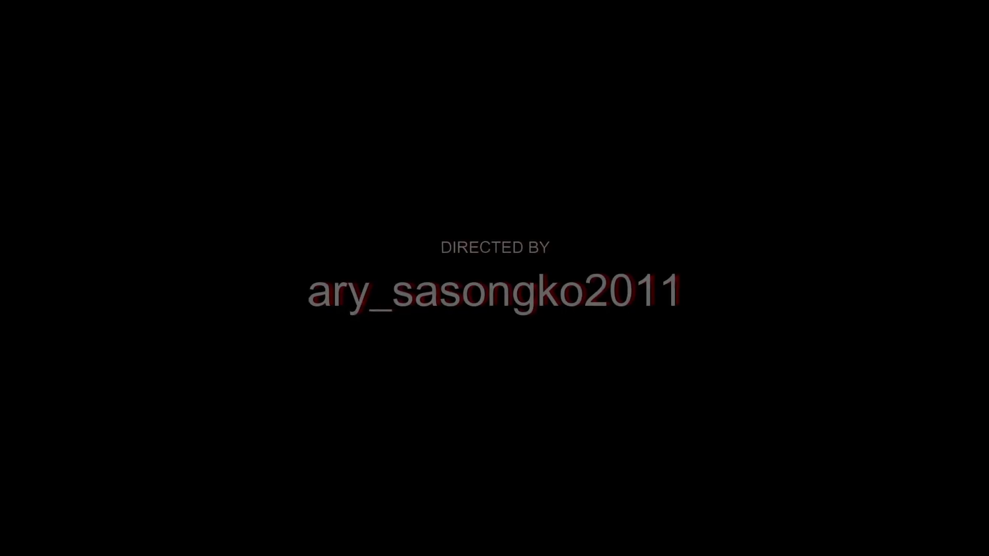